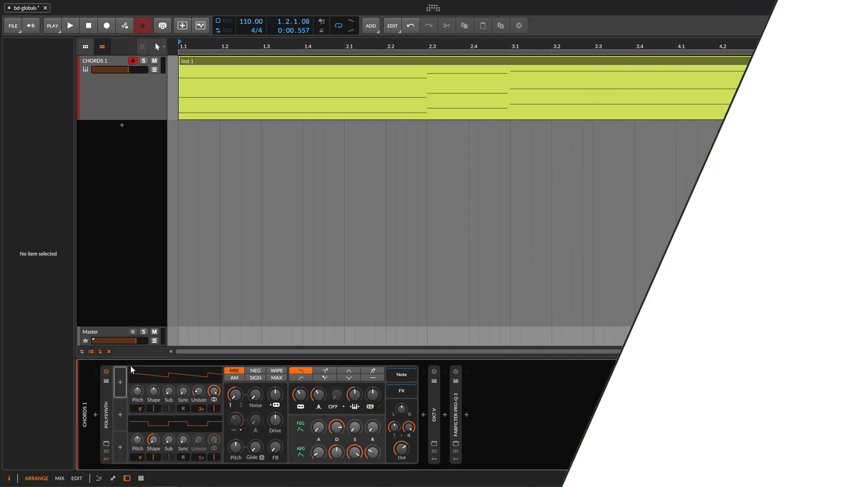
# Step: Add a Globals modulator to the first modulator slot of the Polysynth on the CHORDS 1 track
pyautogui.click(120, 382)
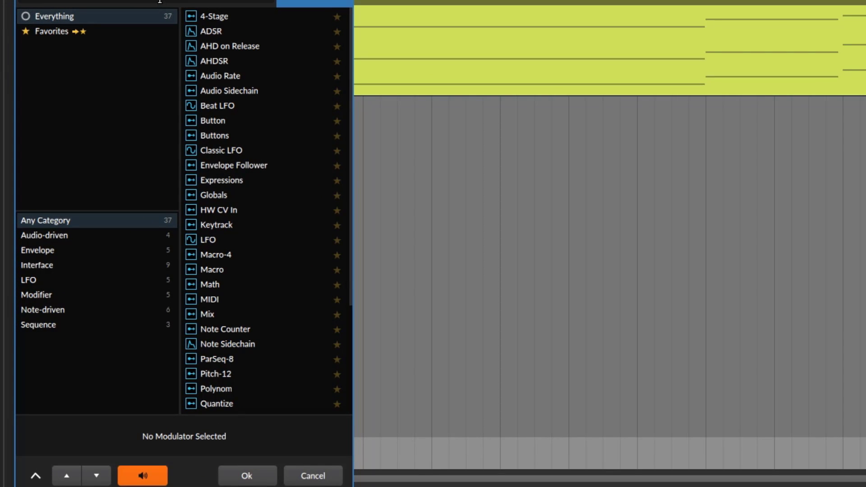
pyautogui.write('globals')
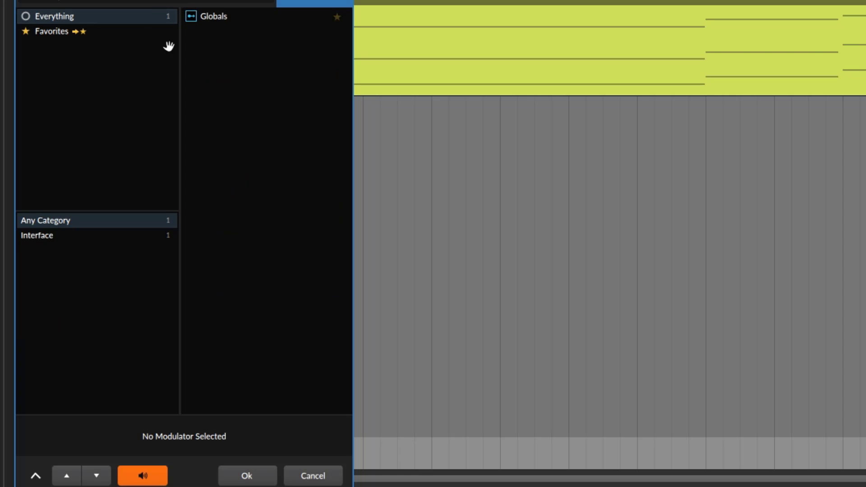
pyautogui.click(210, 18)
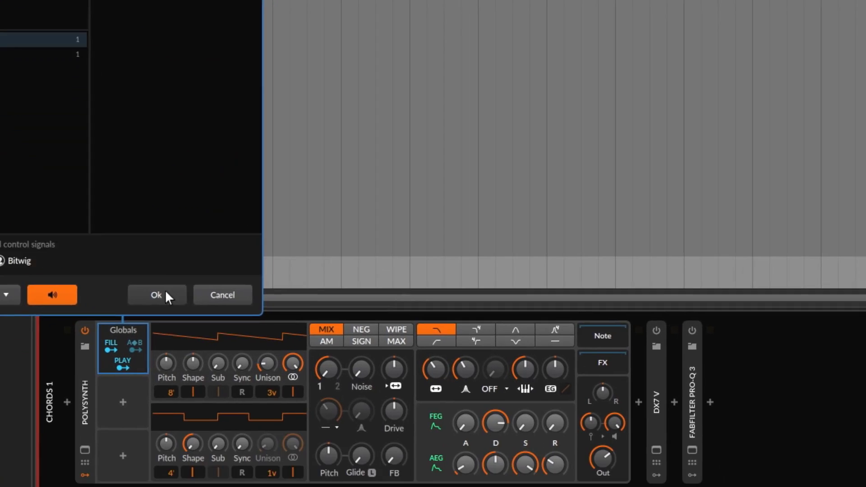
pyautogui.click(247, 476)
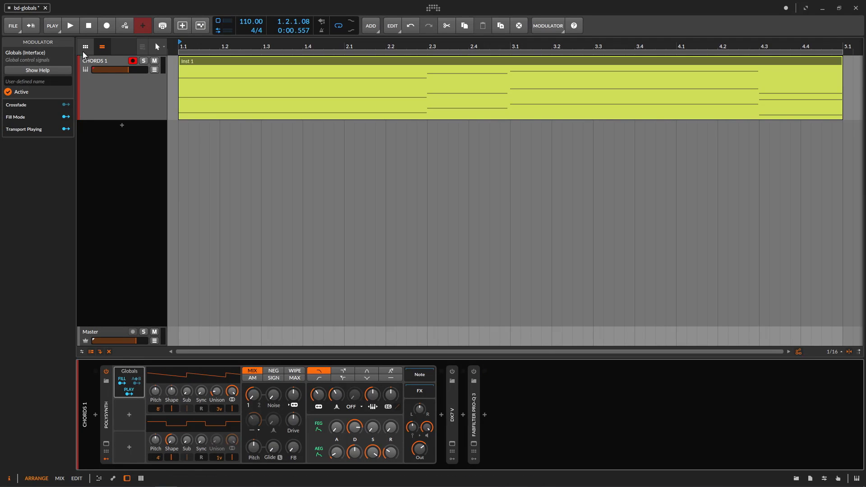
# Step: Start and stop playback twice to examine how the Globals modulator's Play signal responds to the transport
pyautogui.click(70, 26)
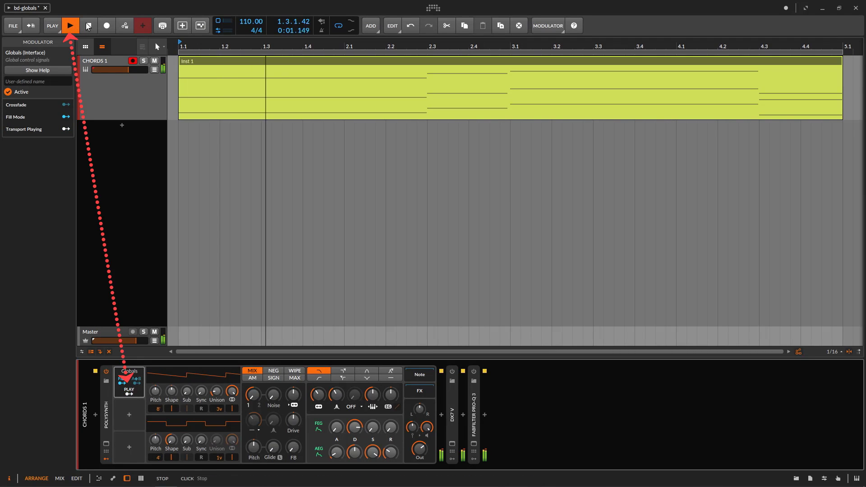
pyautogui.click(89, 26)
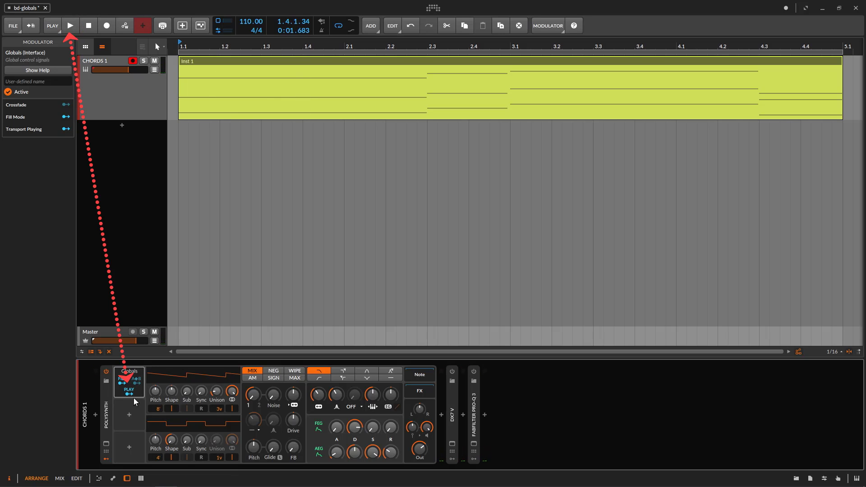
pyautogui.click(70, 26)
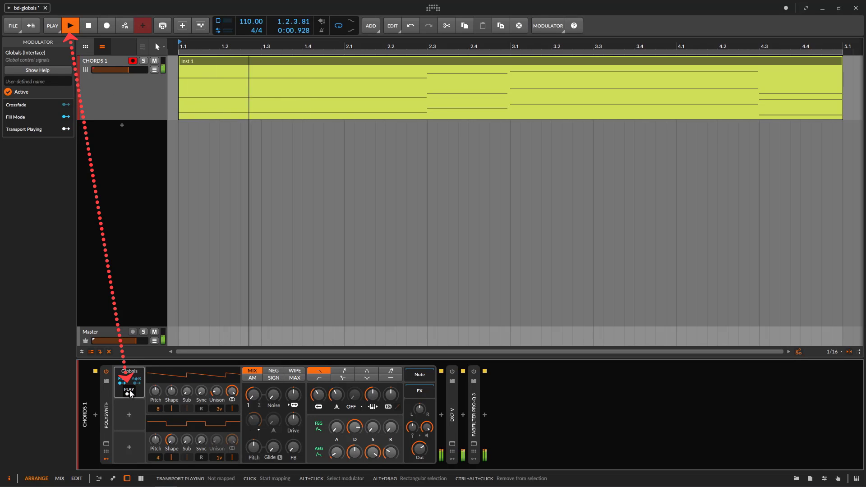
pyautogui.click(90, 26)
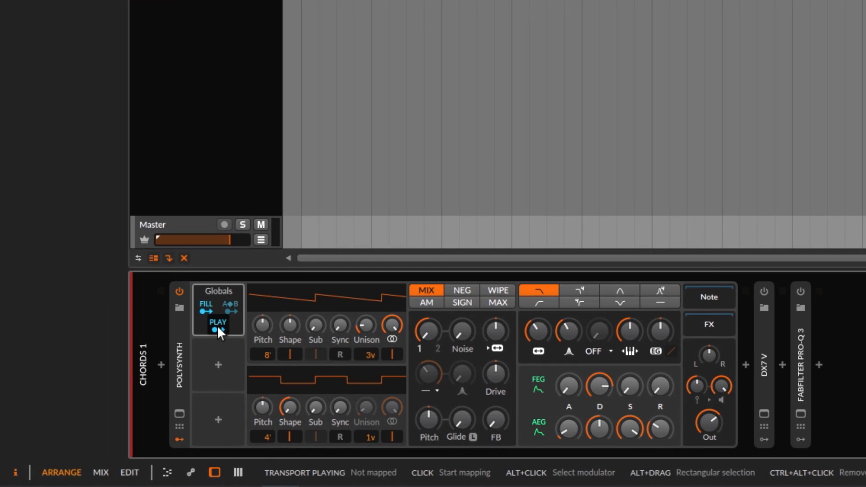
# Step: Map the Globals Transport Playing signal to the Polysynth filter frequency at +31.00 and play the chords briefly
pyautogui.press('space')
pyautogui.moveTo(546, 337); pyautogui.dragTo(544, 337)
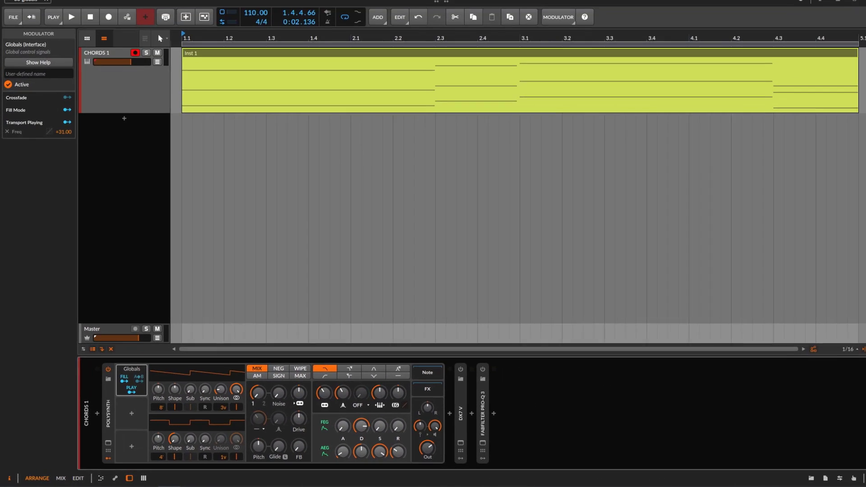
pyautogui.click(71, 17)
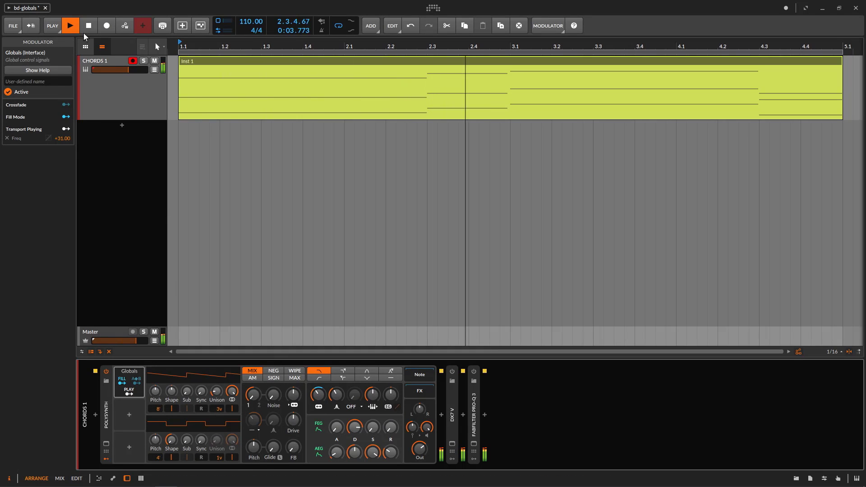
pyautogui.click(88, 26)
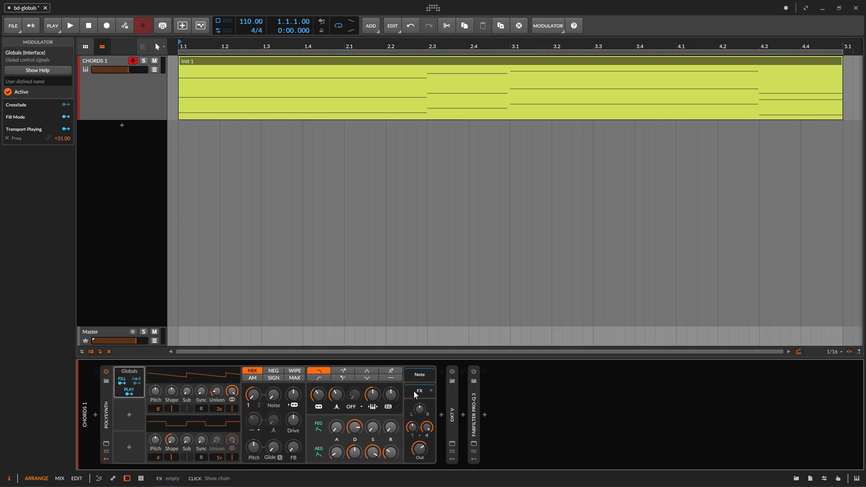
# Step: Turn off the Polysynth, then enable the DX7 V and expand it to show its parameters
pyautogui.click(106, 371)
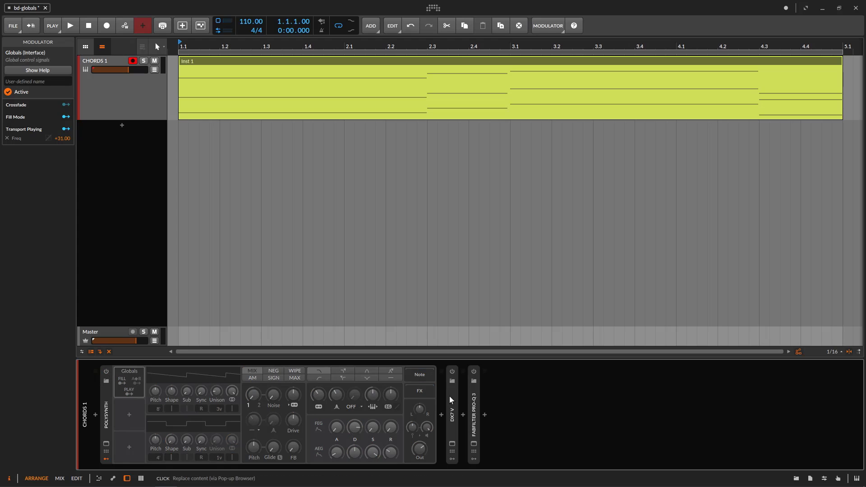
pyautogui.click(450, 394)
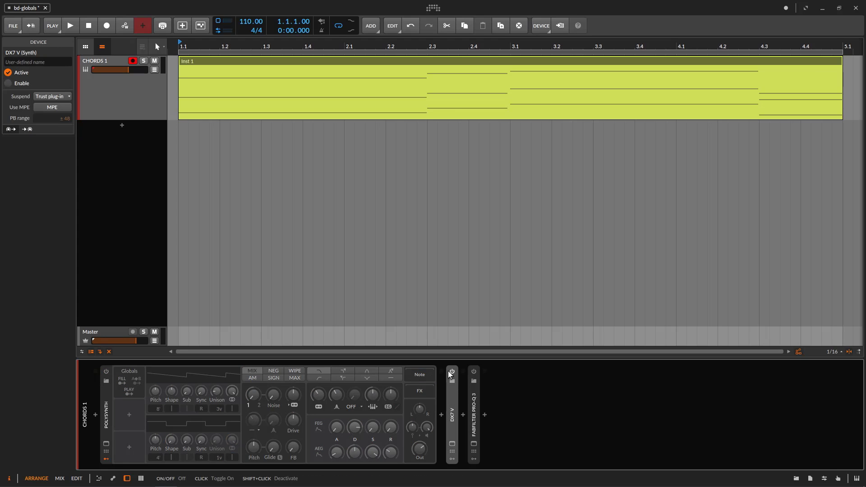
pyautogui.doubleClick(452, 394)
pyautogui.click(451, 440)
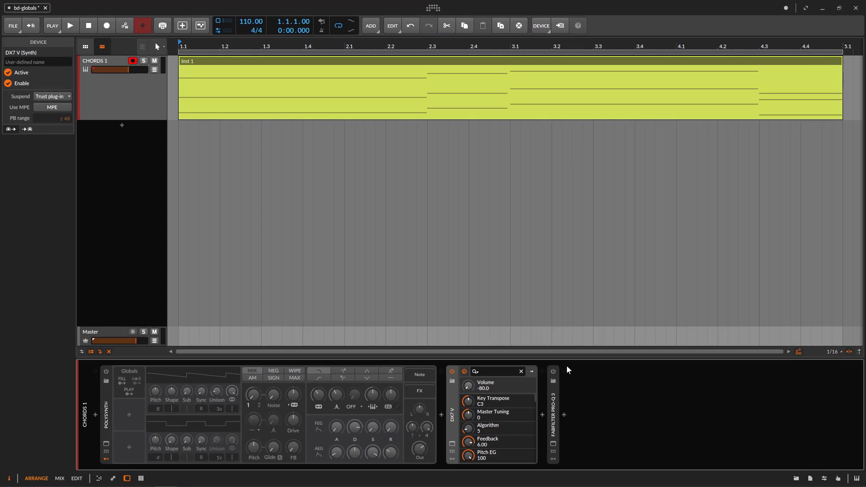
# Step: Enable FabFilter Pro-Q 3 with its analyzer window open and set the DX7 V volume to 9.05 while comparing noise levels
pyautogui.click(553, 443)
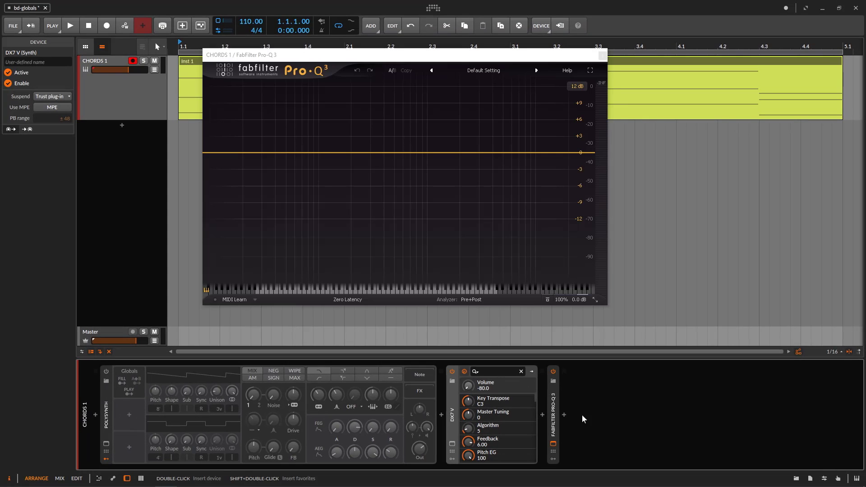
pyautogui.moveTo(468, 385); pyautogui.dragTo(468, 340)
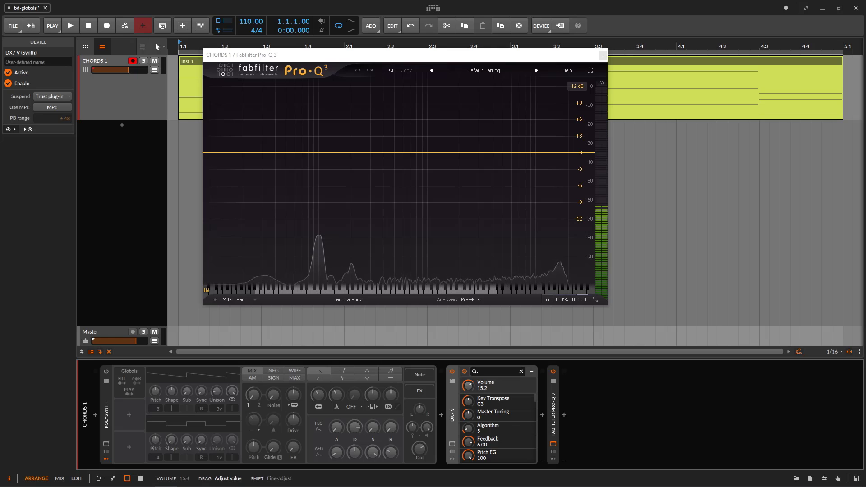
pyautogui.moveTo(468, 385); pyautogui.dragTo(468, 391)
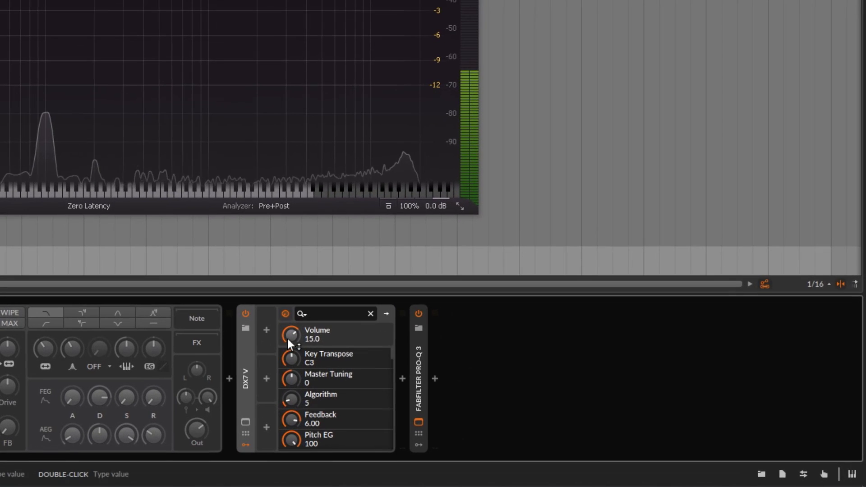
pyautogui.moveTo(477, 388); pyautogui.dragTo(476, 406)
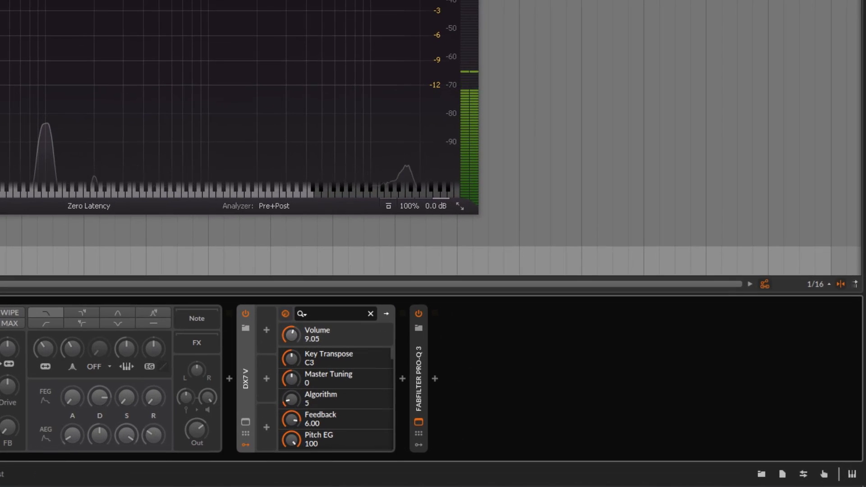
# Step: Add a Globals modulator to the first modulator slot of the DX7 V
pyautogui.click(267, 331)
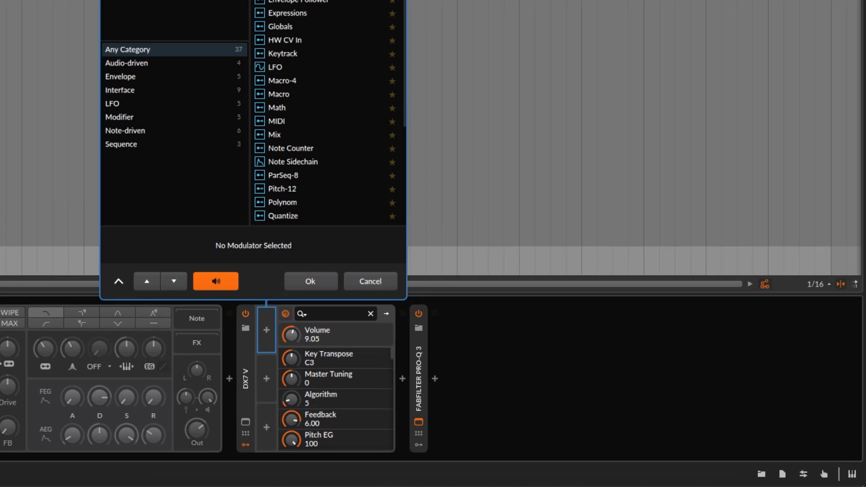
pyautogui.write('xy')
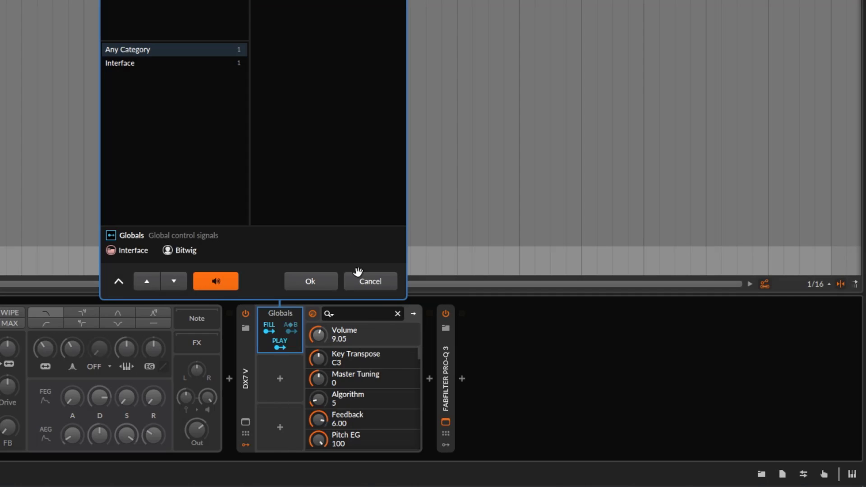
pyautogui.click(316, 288)
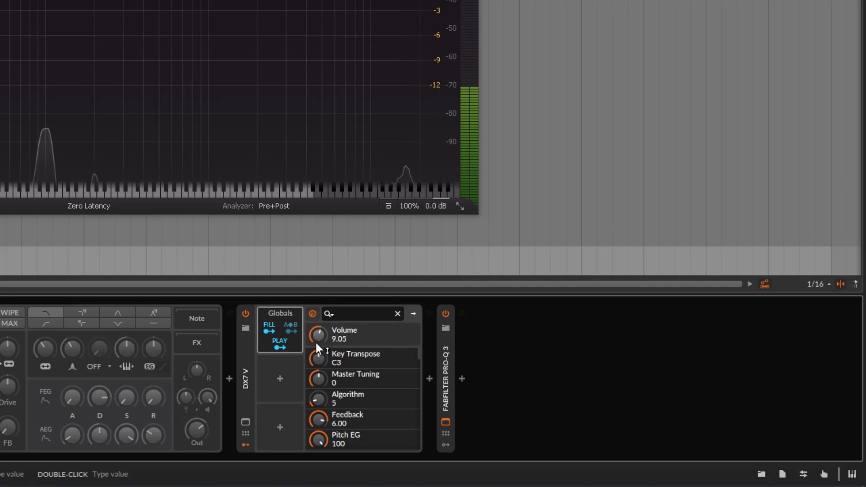
# Step: Map Transport Playing to the DX7 V volume at +0.565 over a base volume of -80.0, and test it with playback
pyautogui.moveTo(318, 335); pyautogui.dragTo(324, 328)
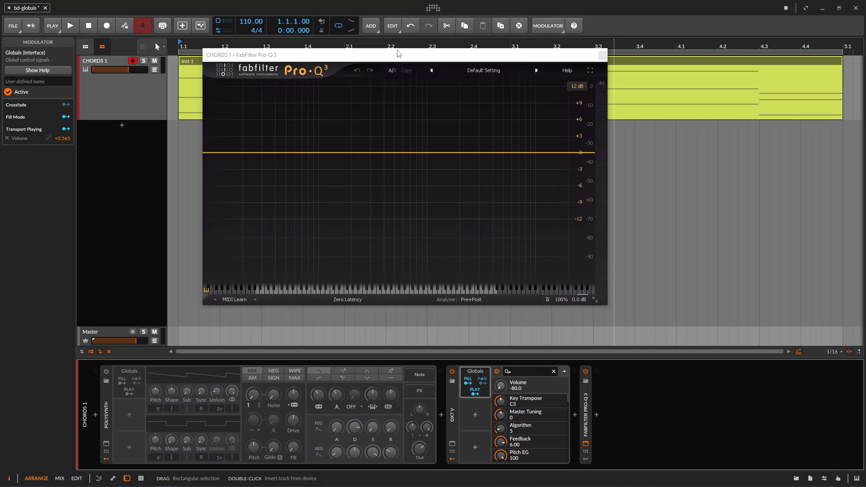
pyautogui.moveTo(399, 54); pyautogui.dragTo(511, 60)
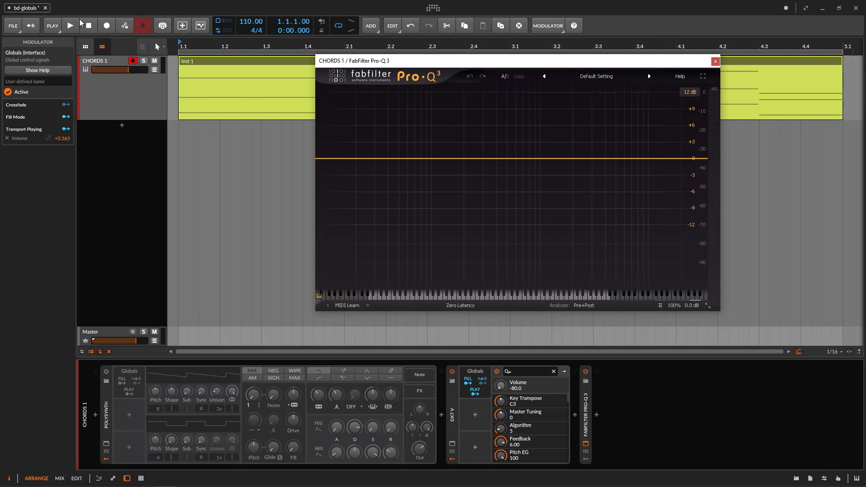
pyautogui.click(72, 24)
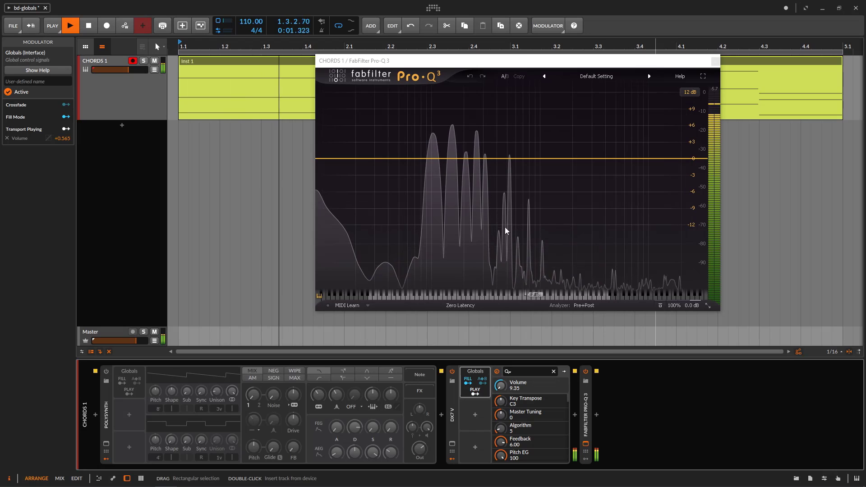
pyautogui.press('space')
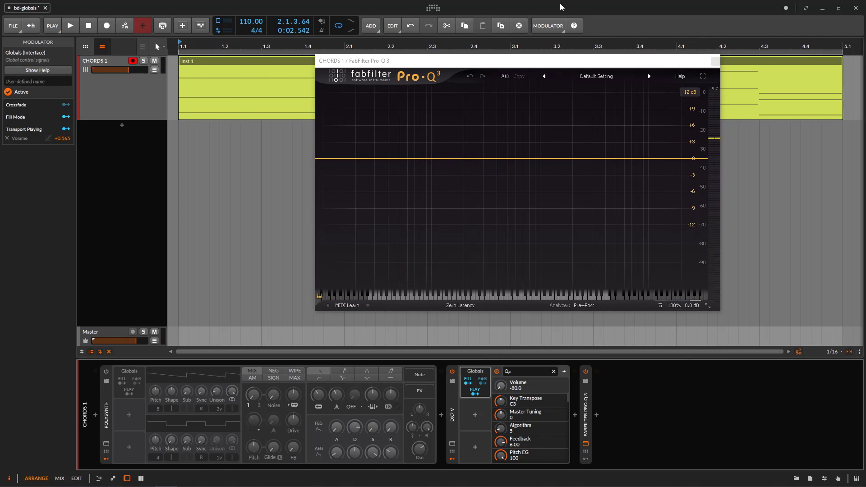
# Step: Deactivate the DX7 V's Globals modulator and try a volume of 10.2, then undo the volume change
pyautogui.click(553, 26)
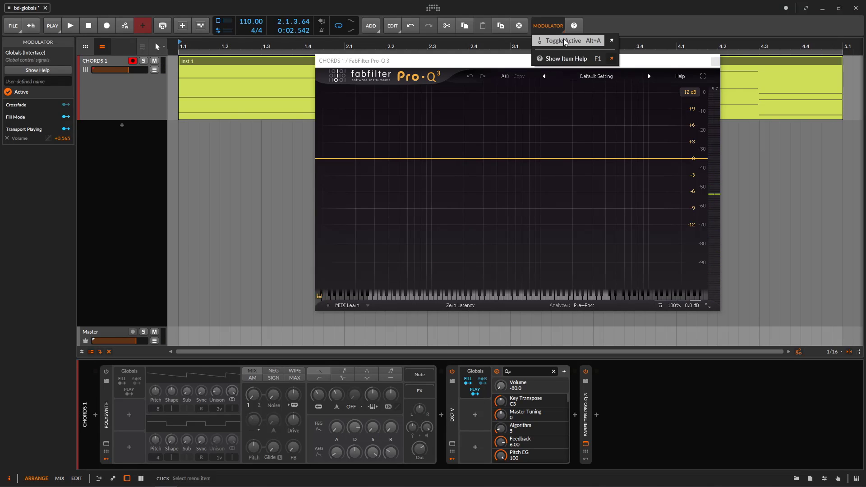
pyautogui.click(564, 41)
pyautogui.click(544, 20)
pyautogui.click(595, 4)
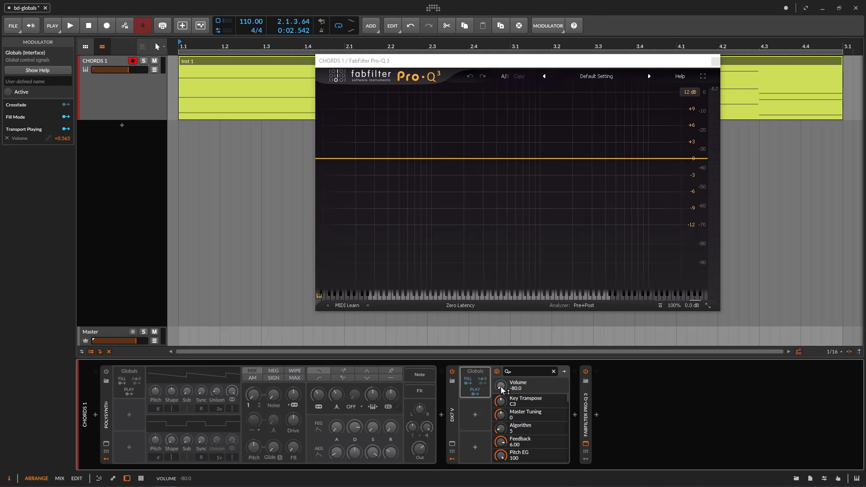
pyautogui.moveTo(500, 386); pyautogui.dragTo(501, 351)
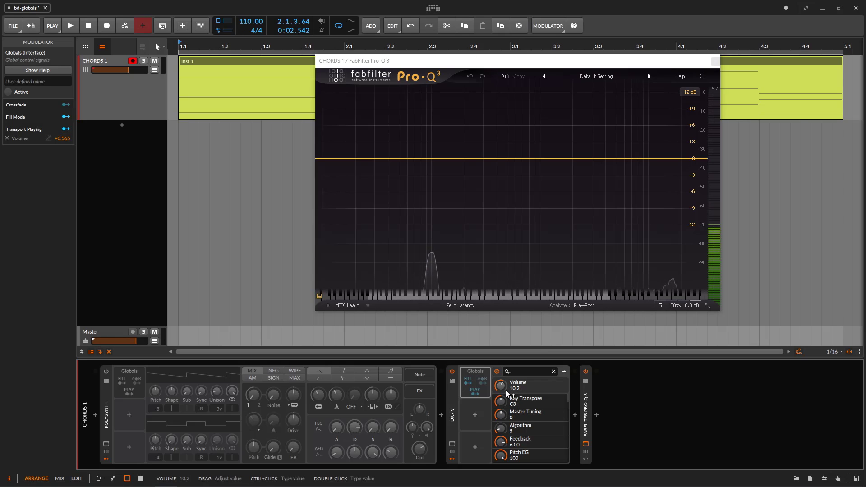
pyautogui.hotkey('ctrl', 'z')
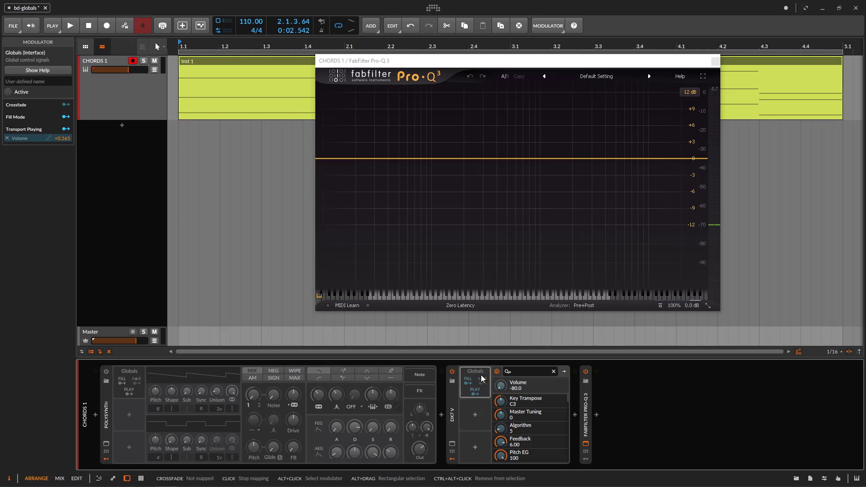
# Step: Reactivate the DX7 V's Globals modulator and play the chords briefly to check the volume modulation
pyautogui.click(545, 27)
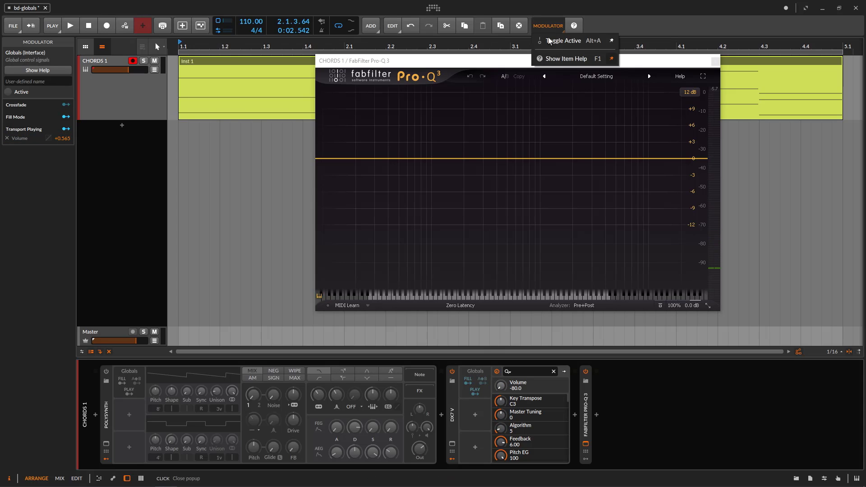
pyautogui.click(571, 41)
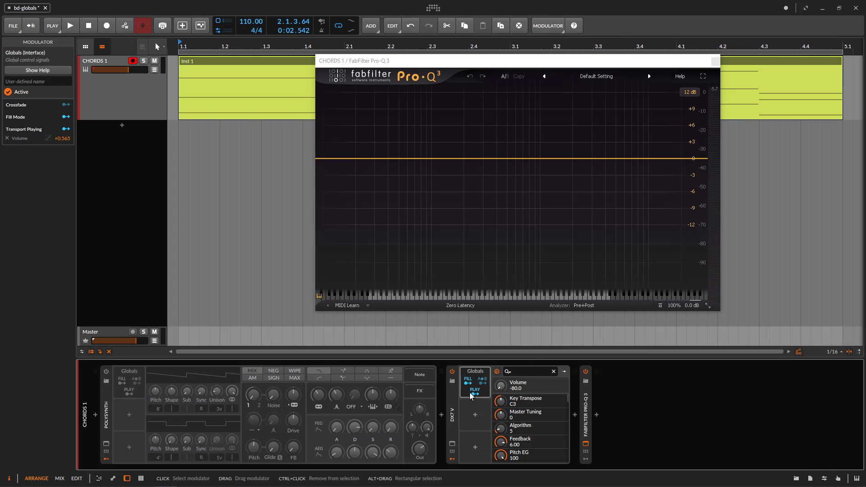
pyautogui.click(70, 25)
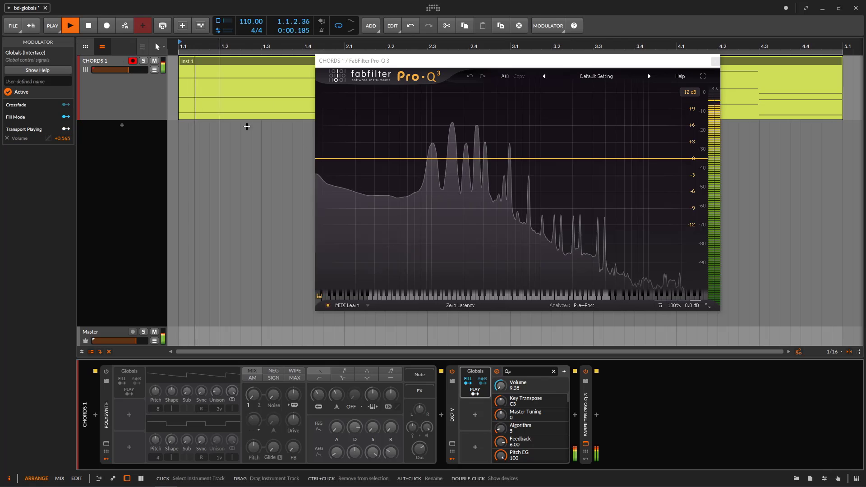
pyautogui.click(88, 26)
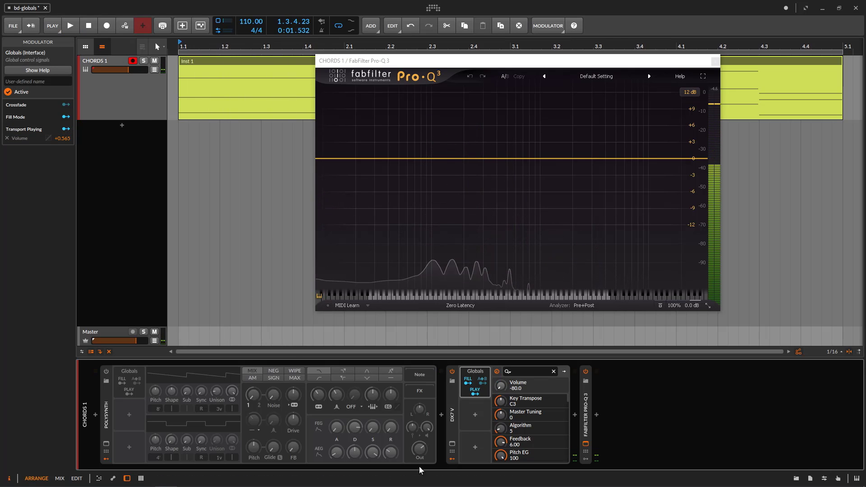
# Step: Delete the DX7 V and FabFilter Pro-Q 3 devices, and re-enable the Polysynth
pyautogui.click(457, 404)
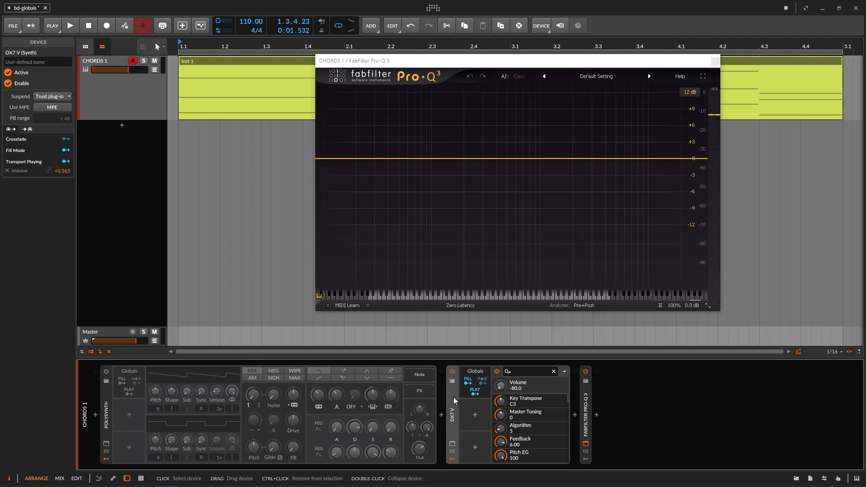
pyautogui.keyDown('ctrl'); pyautogui.click(590, 402); pyautogui.keyUp('ctrl')
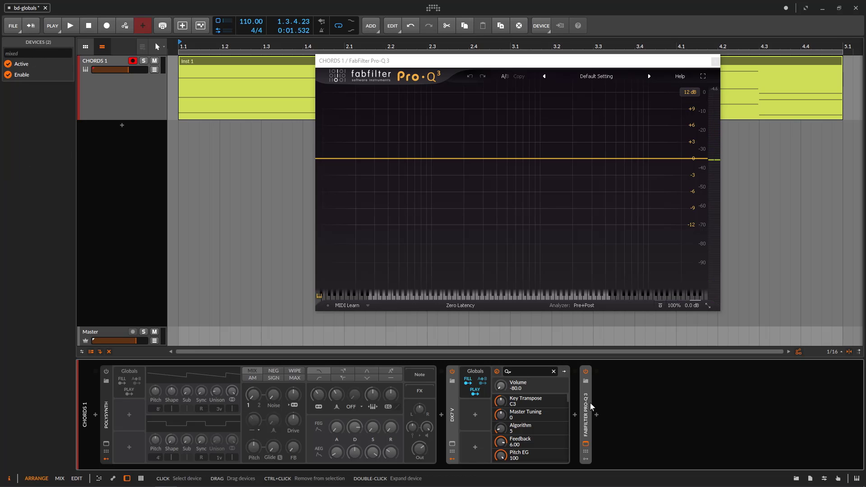
pyautogui.press('Delete')
pyautogui.click(105, 372)
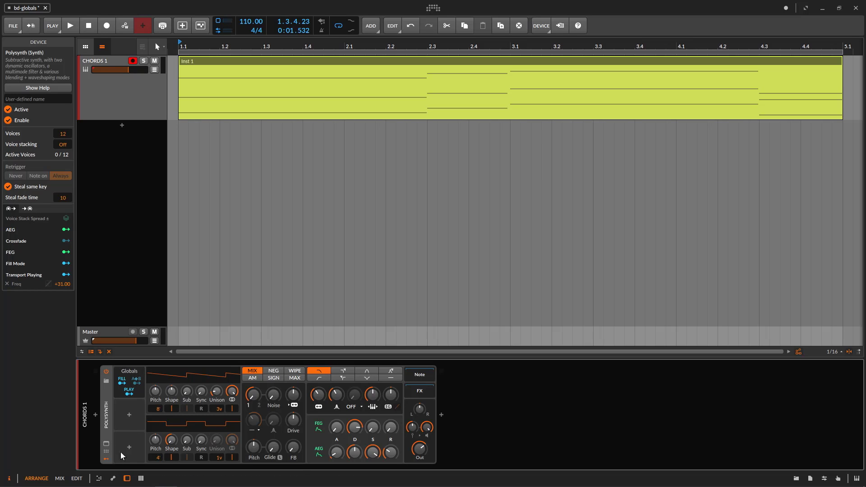
# Step: Add a Classic LFO in the Polysynth's second modulator slot and map it to the filter cutoff at about +32
pyautogui.click(131, 422)
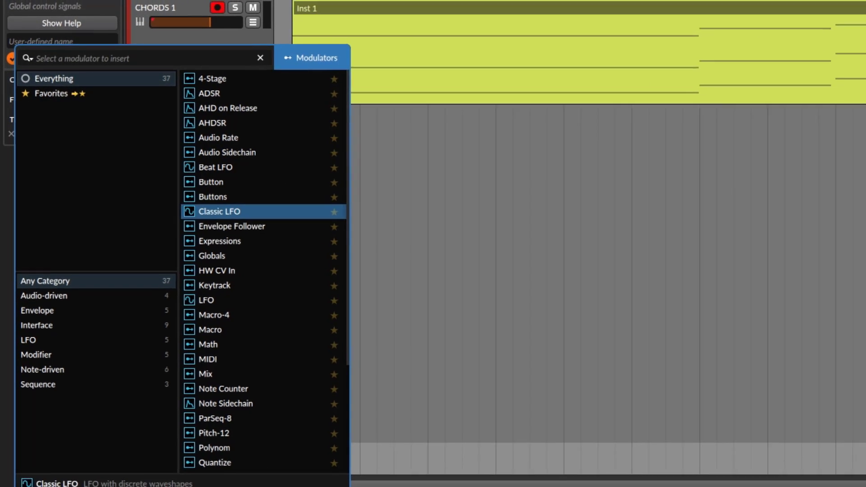
pyautogui.doubleClick(224, 215)
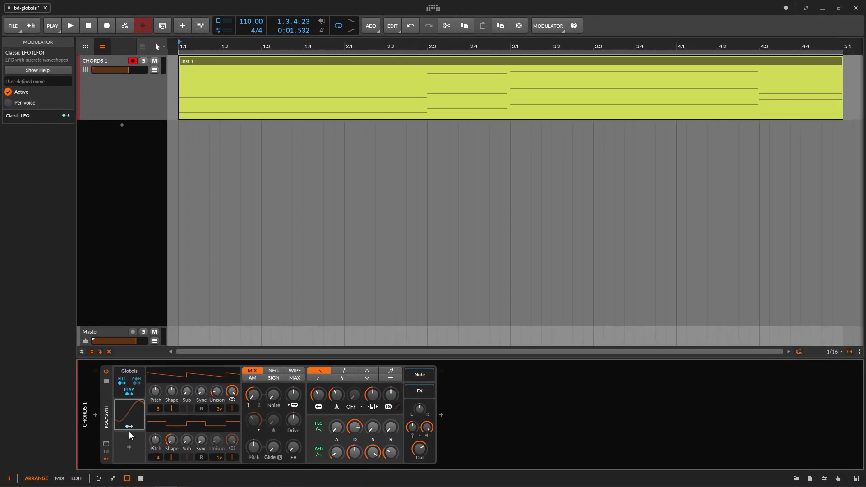
pyautogui.click(129, 427)
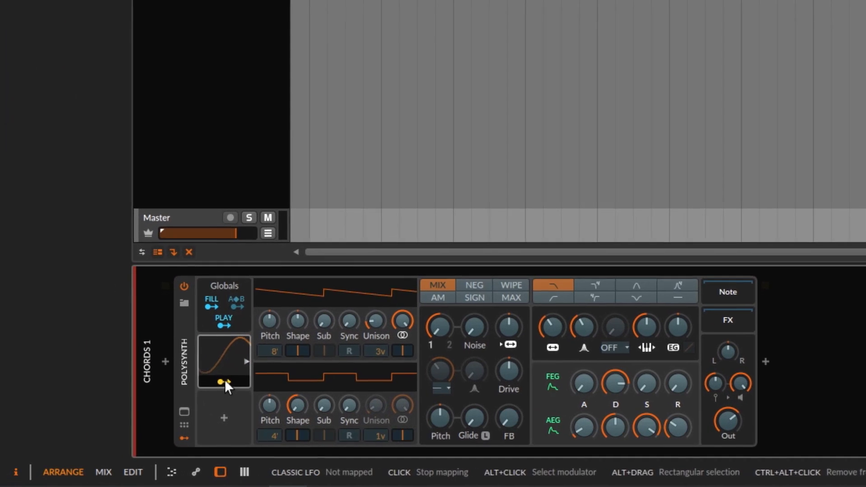
pyautogui.moveTo(317, 392); pyautogui.dragTo(317, 388)
pyautogui.moveTo(553, 327); pyautogui.dragTo(553, 314)
pyautogui.click(232, 382)
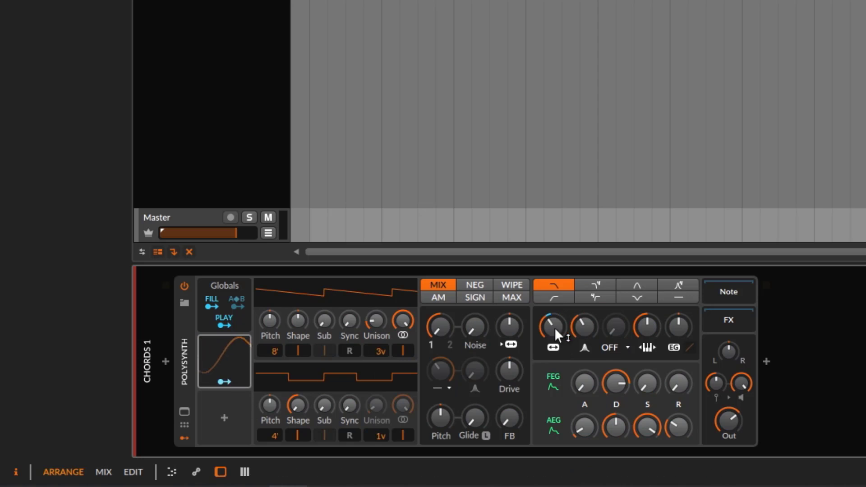
# Step: Show the Classic LFO's detailed settings, switch off Bipolar and set its Amount to 0%
pyautogui.click(202, 359)
pyautogui.click(322, 380)
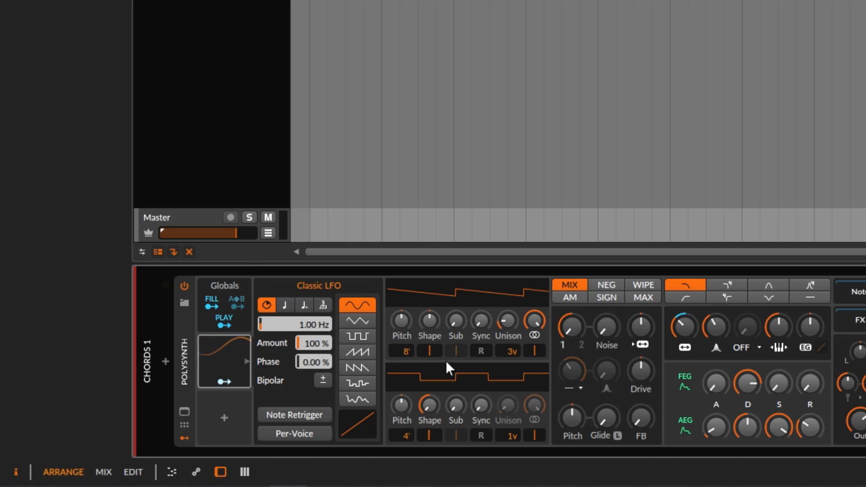
pyautogui.moveTo(313, 344); pyautogui.dragTo(313, 388)
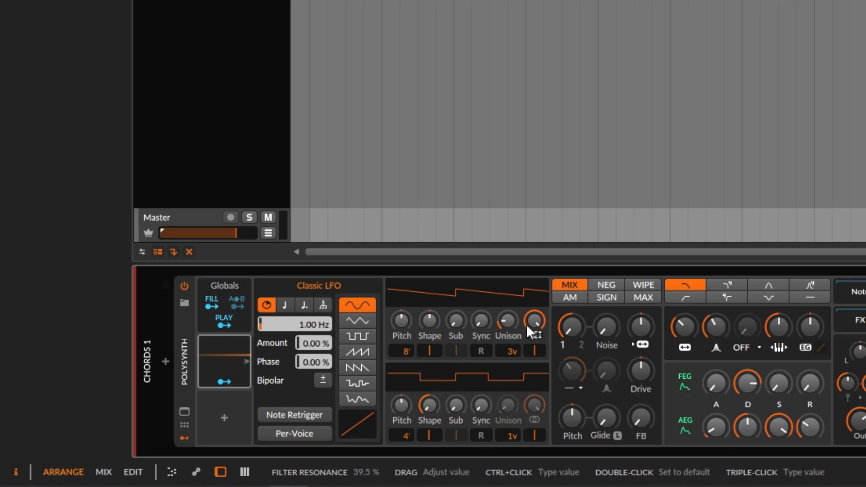
# Step: Map Transport Playing to the Classic LFO's Amount and play the chords briefly to test it
pyautogui.click(224, 318)
pyautogui.moveTo(310, 344)
pyautogui.mouseDown()
pyautogui.moveTo(310, 332)
pyautogui.moveTo(311, 345)
pyautogui.mouseUp()
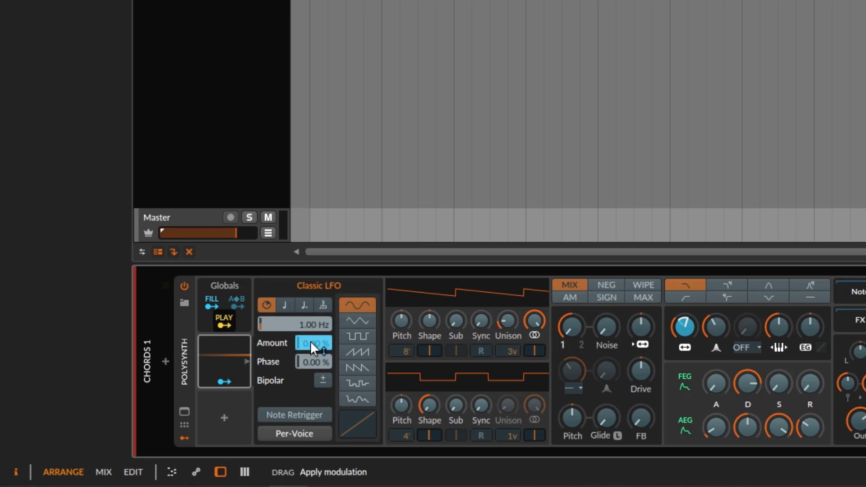
pyautogui.click(224, 321)
pyautogui.press('space')
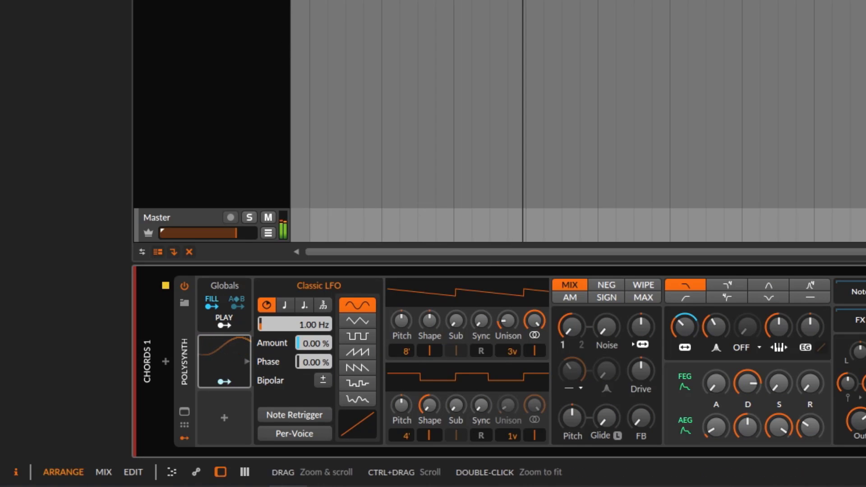
pyautogui.press('space')
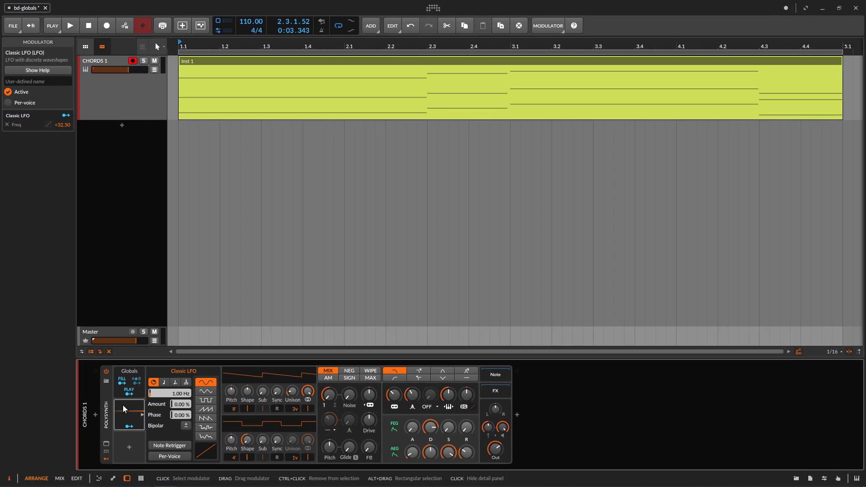
# Step: Clear the modulation routings for Transport Playing and select the CHORDS 1 track
pyautogui.click(129, 394)
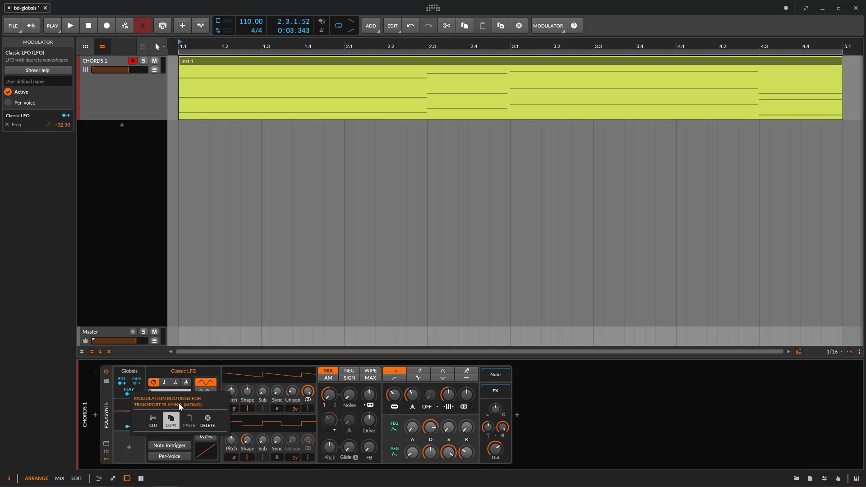
pyautogui.click(121, 214)
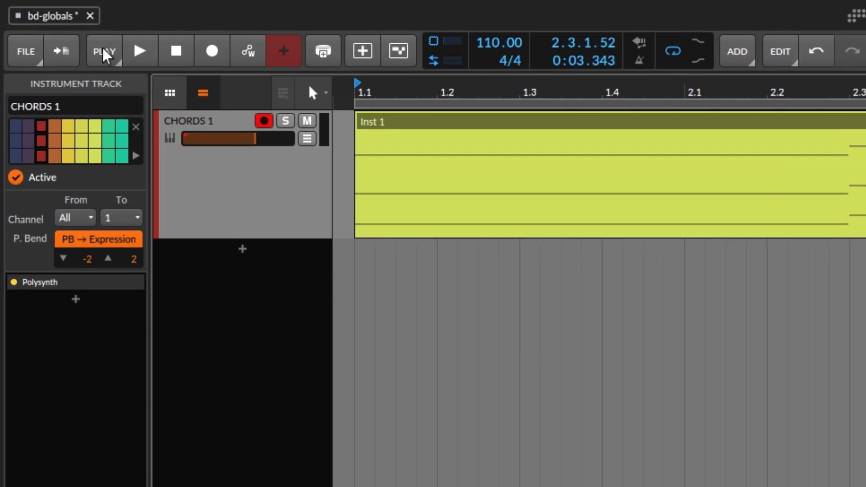
# Step: Examine the Fill (used by Operators) option in the playback settings and its pinned toggle in the transport
pyautogui.click(52, 26)
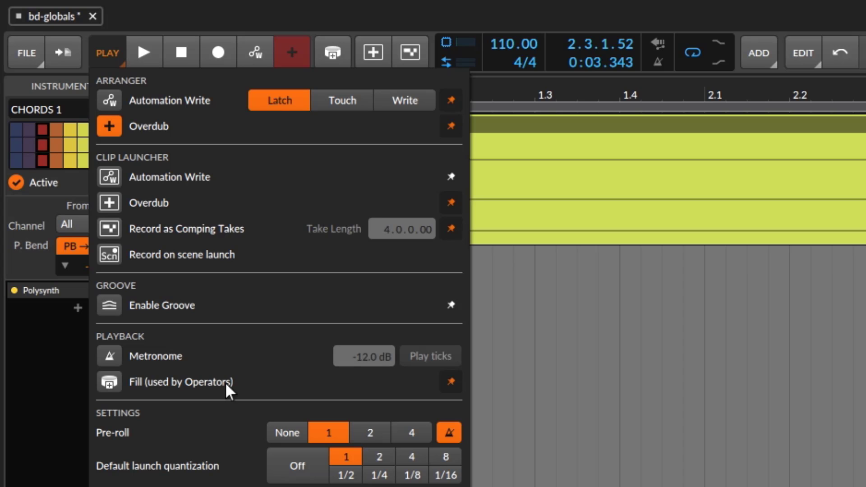
pyautogui.press('Escape')
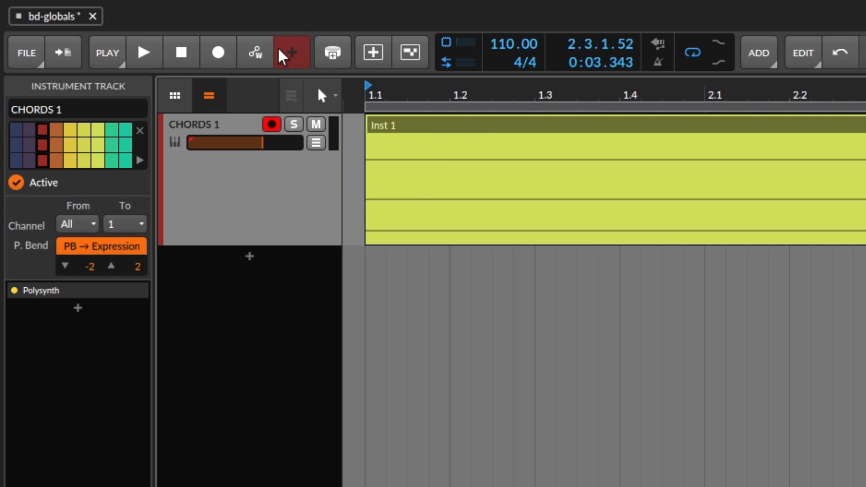
pyautogui.click(107, 55)
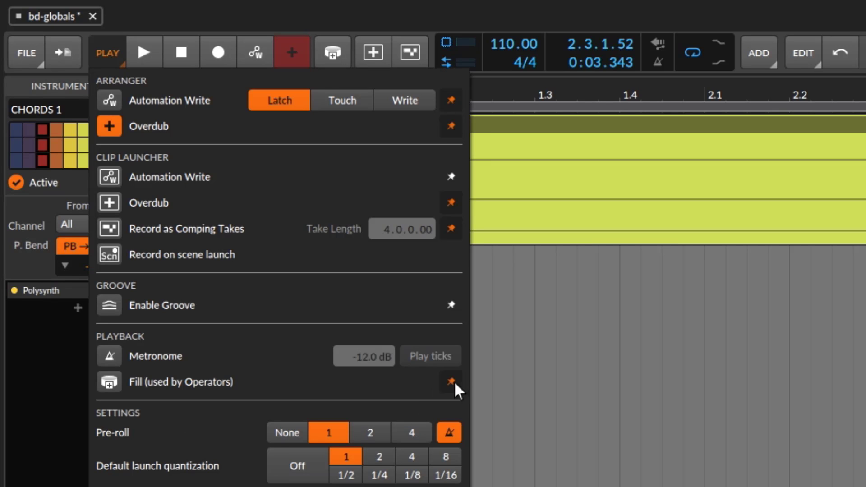
pyautogui.press('Escape')
pyautogui.click(335, 62)
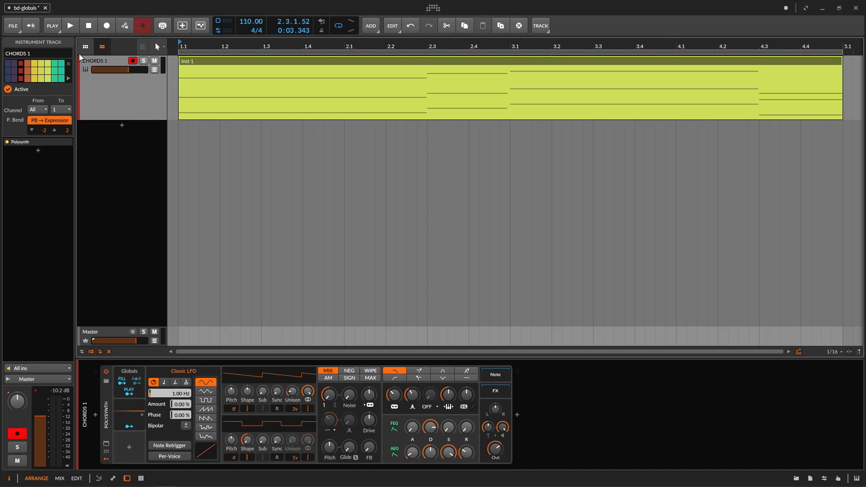
# Step: Start playback, set the Classic LFO's Amount to 100% and map Fill Mode to reduce that Amount to 0%
pyautogui.click(71, 26)
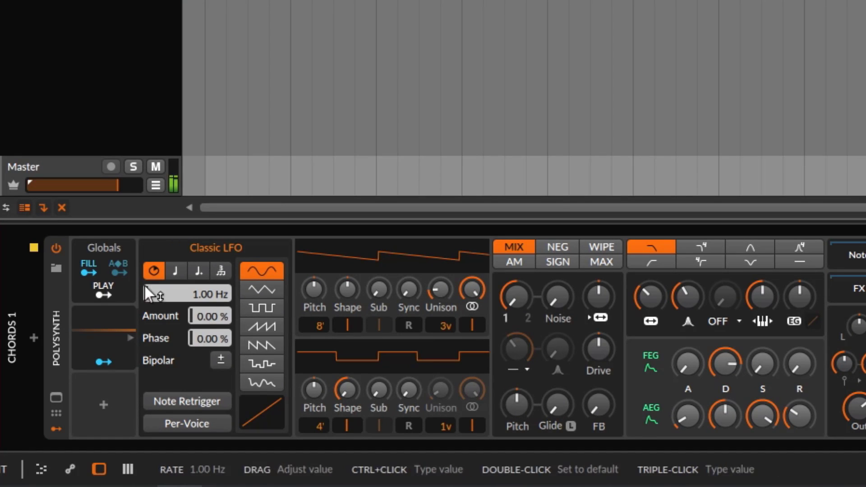
pyautogui.moveTo(201, 316); pyautogui.dragTo(201, 278)
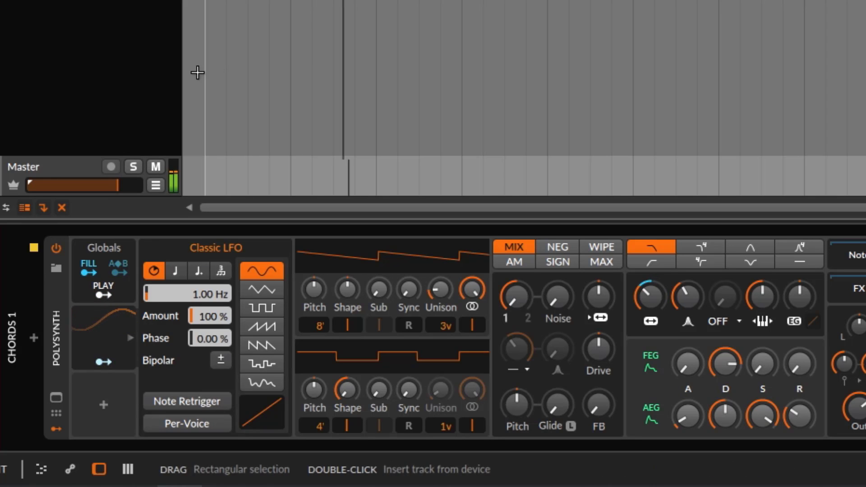
pyautogui.click(88, 265)
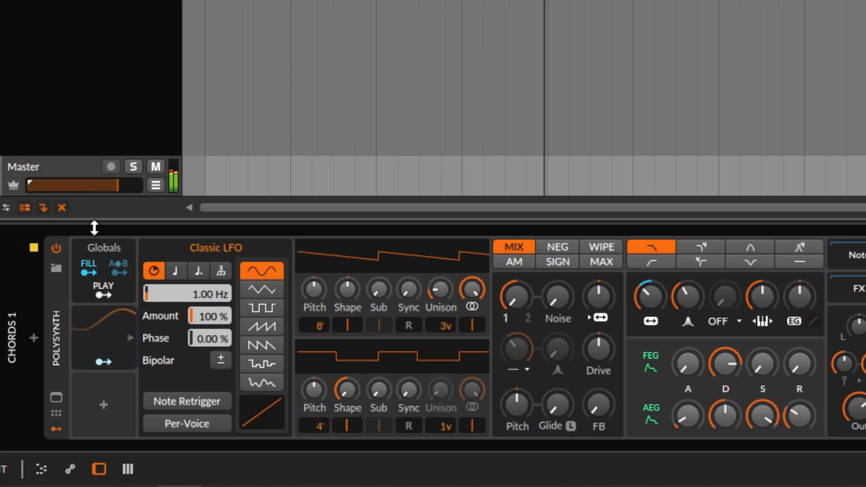
pyautogui.moveTo(208, 317); pyautogui.dragTo(213, 296)
pyautogui.click(91, 269)
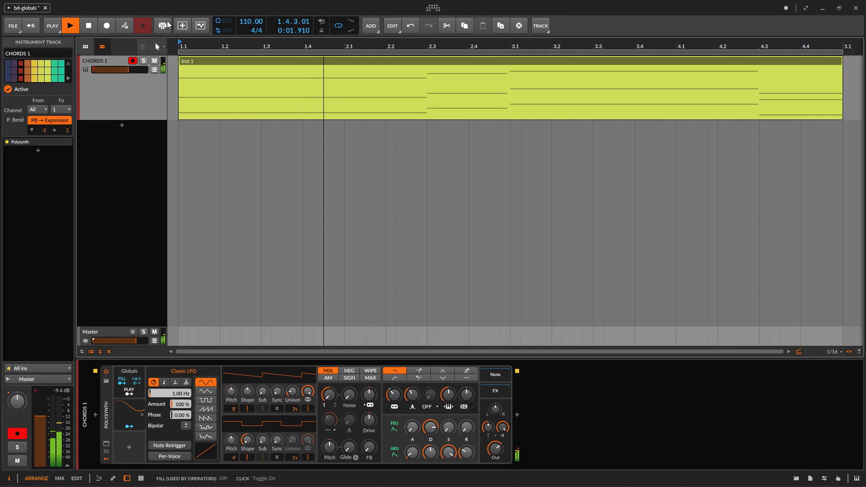
# Step: Turn on Fill, change Fill Mode's modulation of the LFO Amount to -0.500, and toggle Fill to compare the effect
pyautogui.click(166, 25)
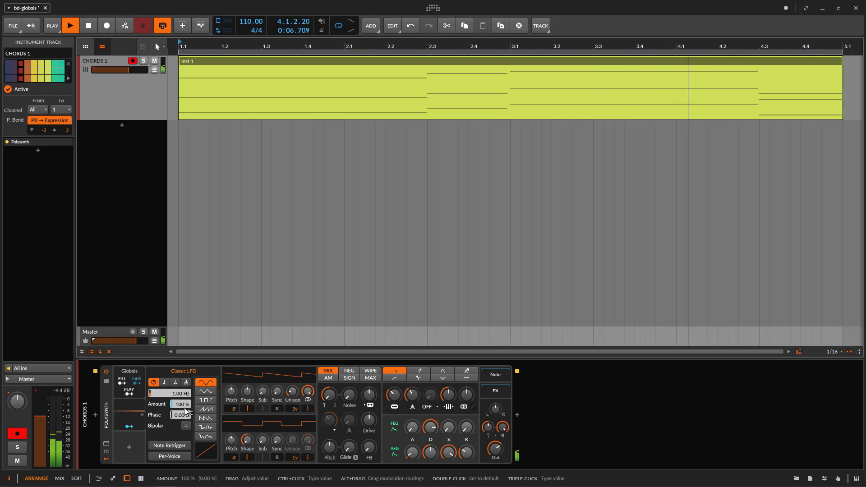
pyautogui.moveTo(185, 408)
pyautogui.mouseDown()
pyautogui.moveTo(185, 420)
pyautogui.moveTo(179, 407)
pyautogui.mouseUp()
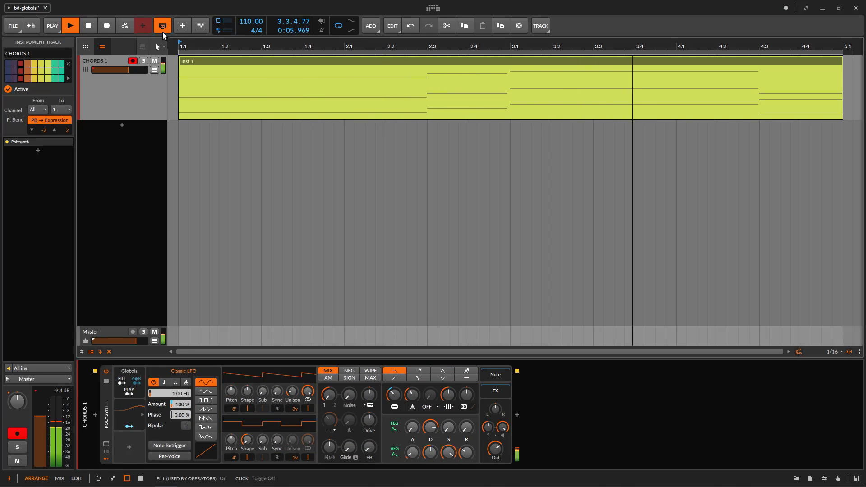
pyautogui.click(163, 26)
pyautogui.click(163, 26)
pyautogui.click(163, 26)
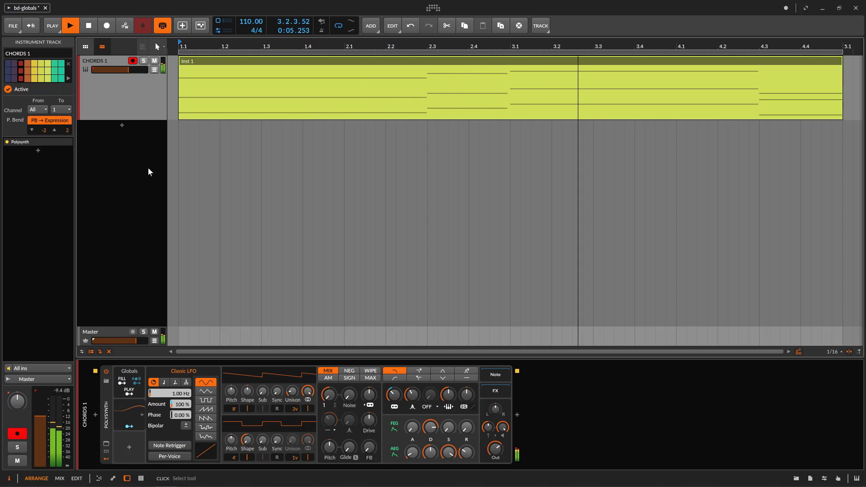
# Step: Duplicate the CHORDS 1 track, enlarge the copy's track height and toggle its solo on and off
pyautogui.rightClick(123, 105)
pyautogui.click(199, 190)
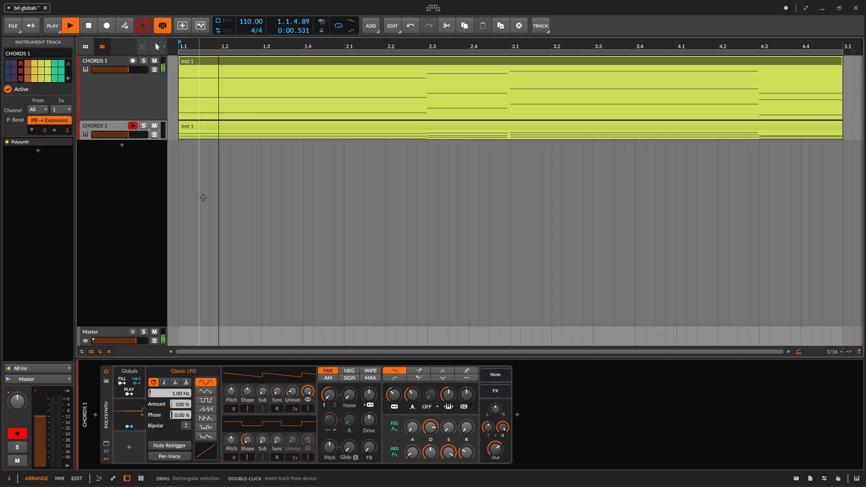
pyautogui.moveTo(115, 138); pyautogui.dragTo(115, 175)
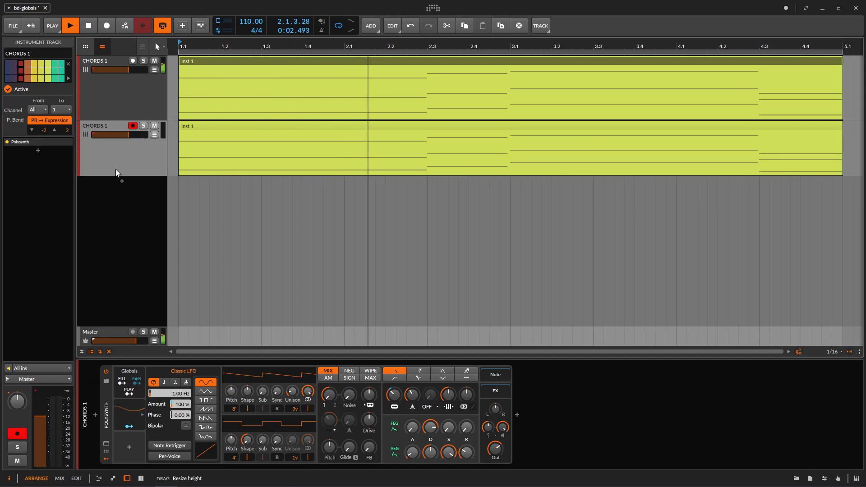
pyautogui.click(143, 126)
pyautogui.click(143, 130)
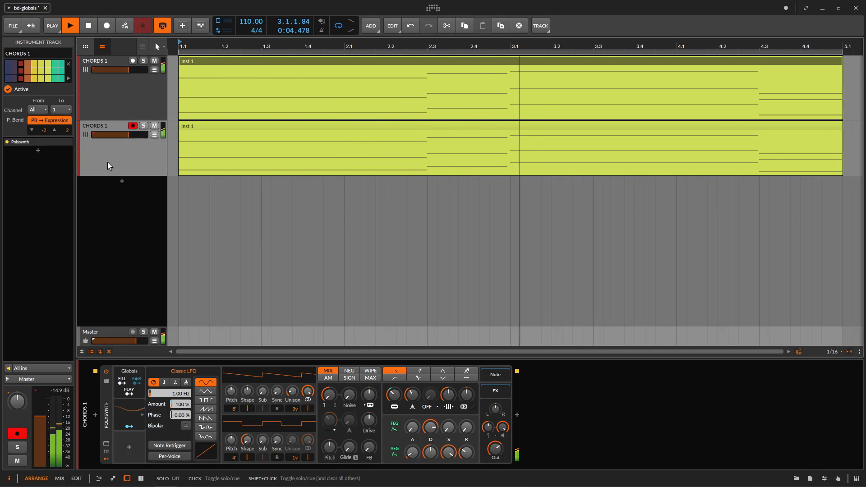
# Step: Set the duplicate's Classic LFO rate to 12.9 Hz and pan the two tracks to opposite sides, the duplicate at 66.0%
pyautogui.click(128, 422)
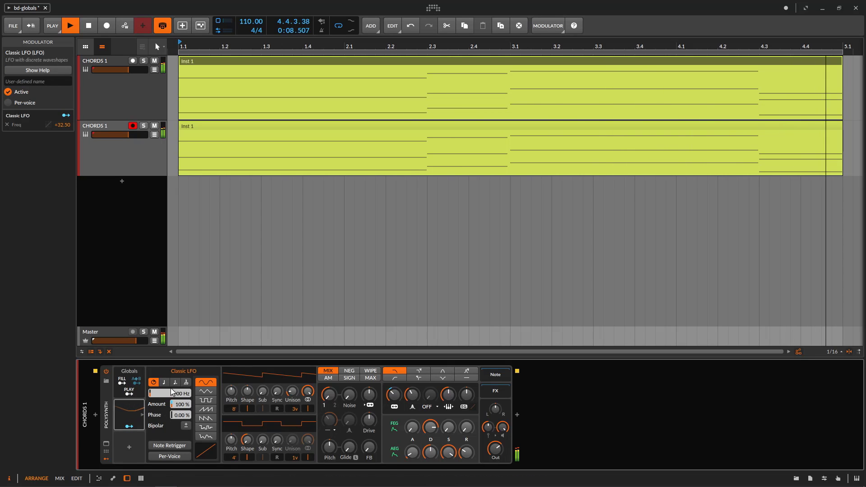
pyautogui.moveTo(170, 394); pyautogui.dragTo(170, 352)
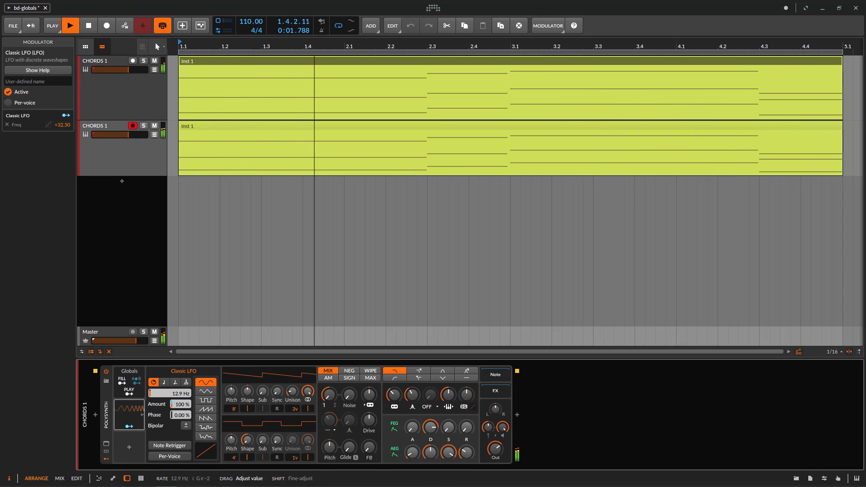
pyautogui.click(140, 94)
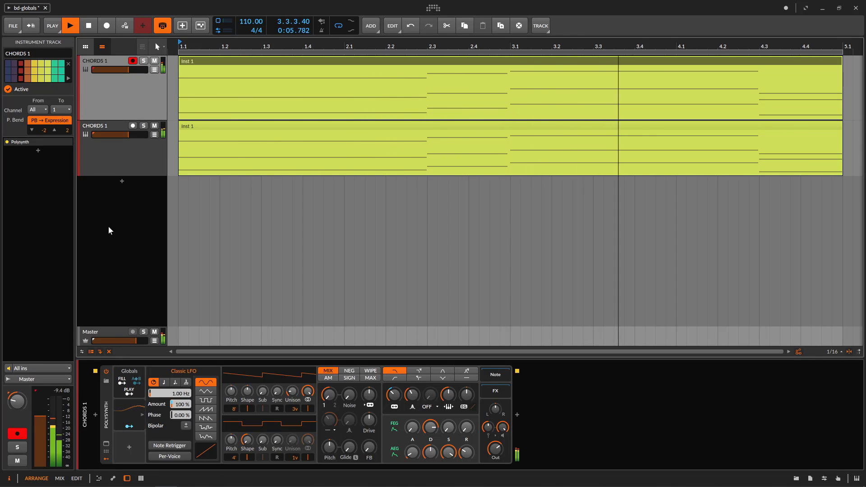
pyautogui.press('Down')
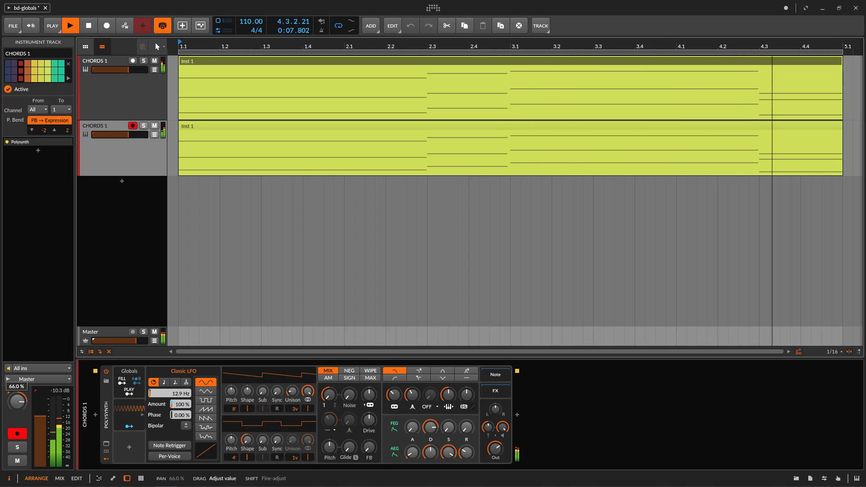
# Step: Remove Fill Mode's modulation routing to the Classic LFO Amount on the duplicated CHORDS 1 track
pyautogui.click(130, 415)
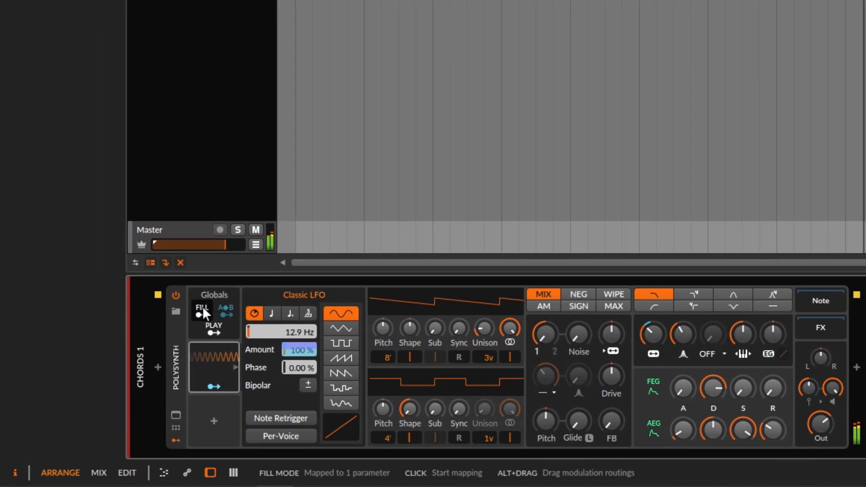
pyautogui.click(121, 383)
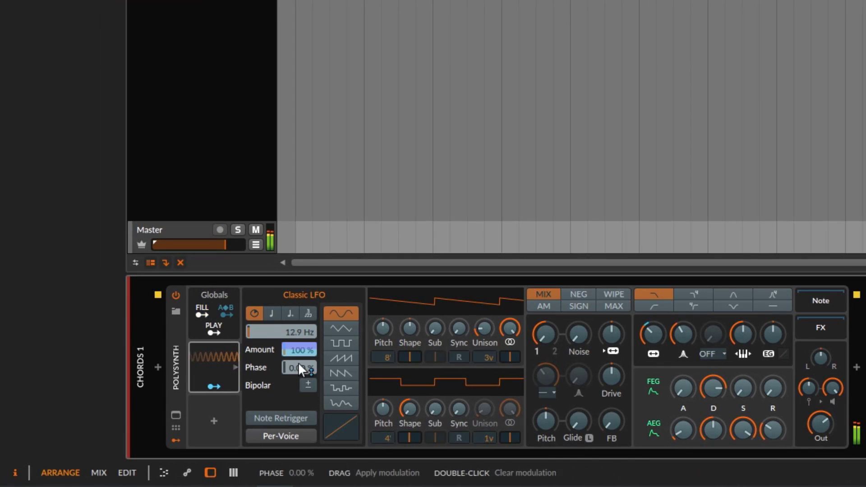
pyautogui.click(200, 311)
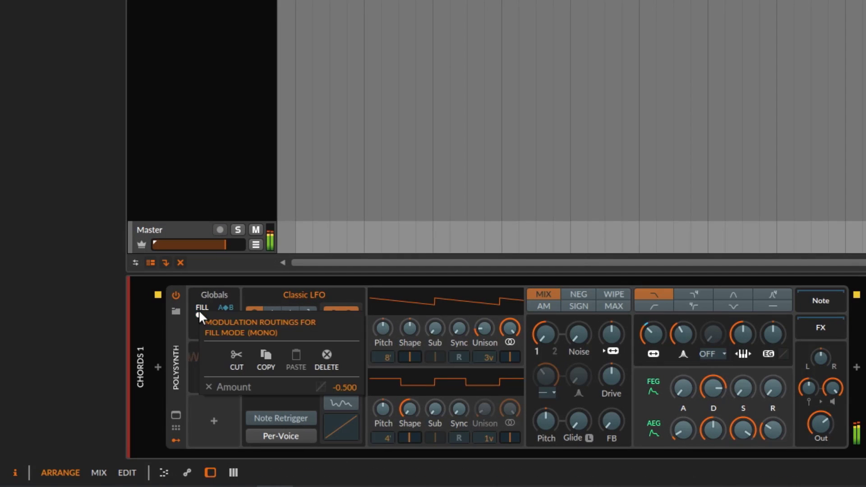
pyautogui.click(209, 386)
pyautogui.click(228, 86)
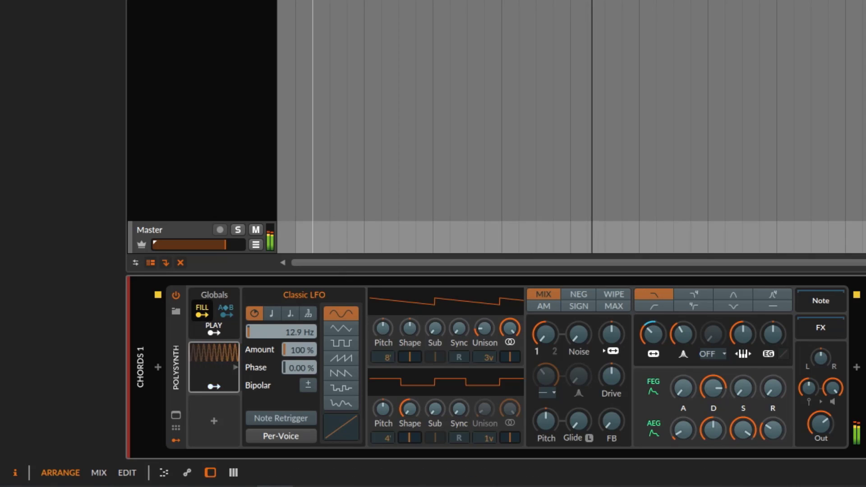
pyautogui.click(317, 89)
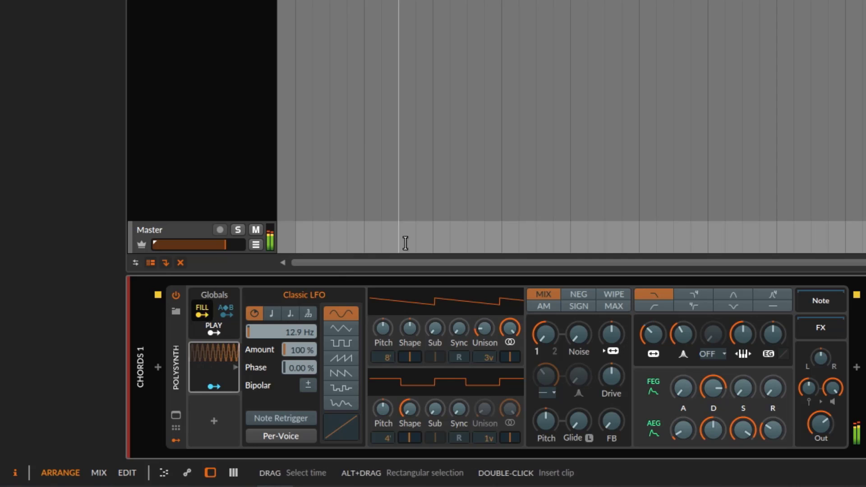
# Step: Set Fill Mode's modulation of the Classic LFO Amount to about -0.69 on the original track and remap it to -0.580 on the duplicate
pyautogui.click(202, 315)
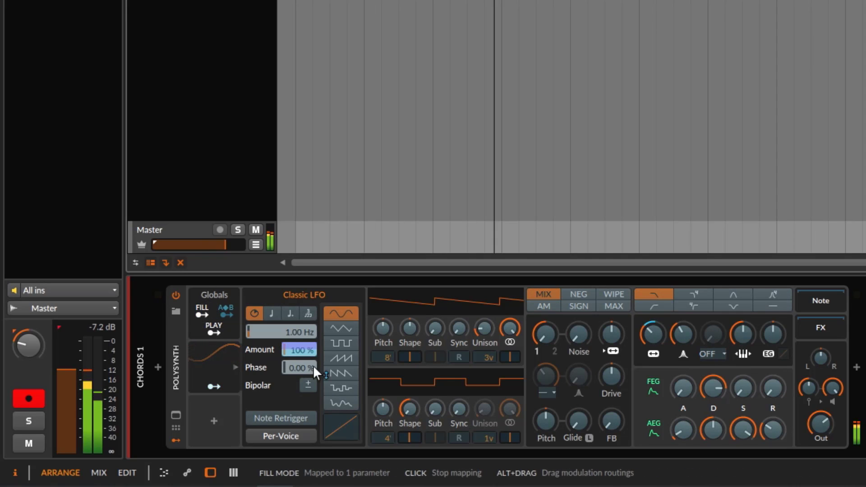
pyautogui.moveTo(303, 351); pyautogui.dragTo(302, 385)
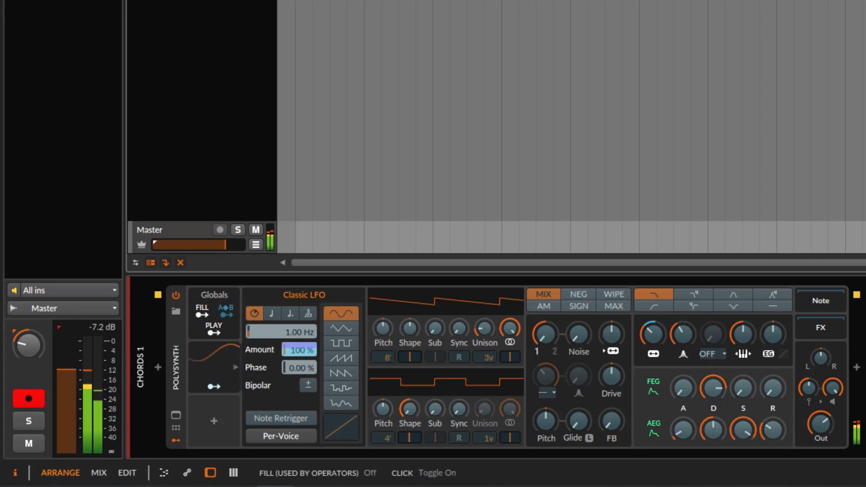
pyautogui.moveTo(302, 353); pyautogui.dragTo(303, 397)
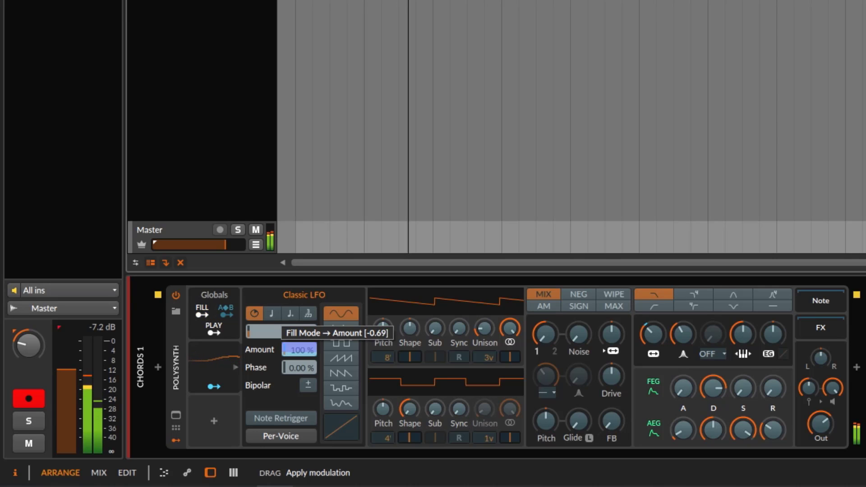
pyautogui.moveTo(299, 350); pyautogui.dragTo(270, 325)
pyautogui.click(195, 310)
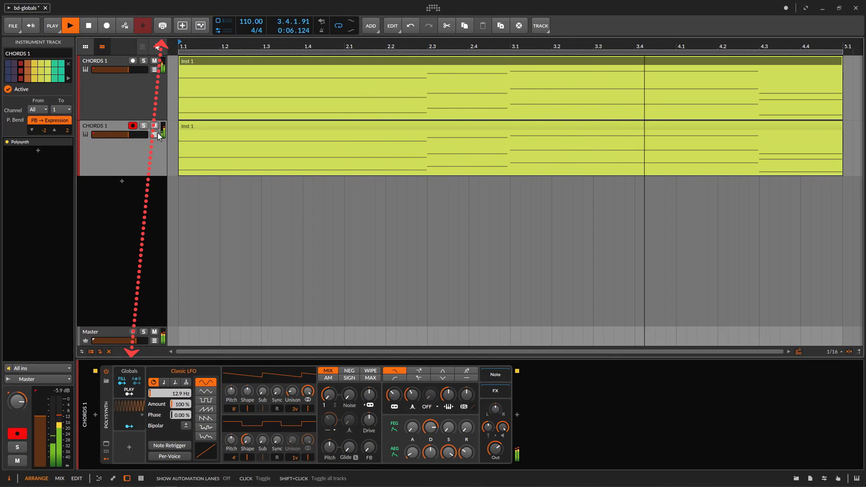
# Step: Turn Fill on to hear its effect on both tracks, stop playback and turn Fill off again
pyautogui.click(162, 26)
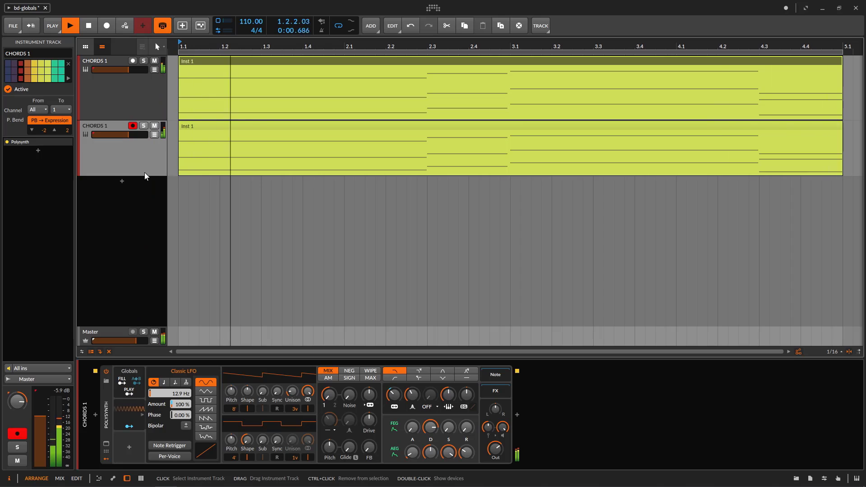
pyautogui.press('space')
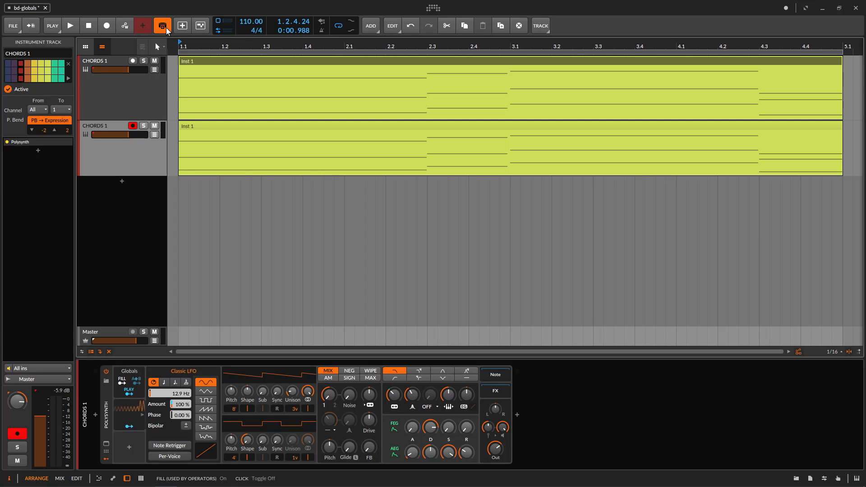
pyautogui.doubleClick(152, 396)
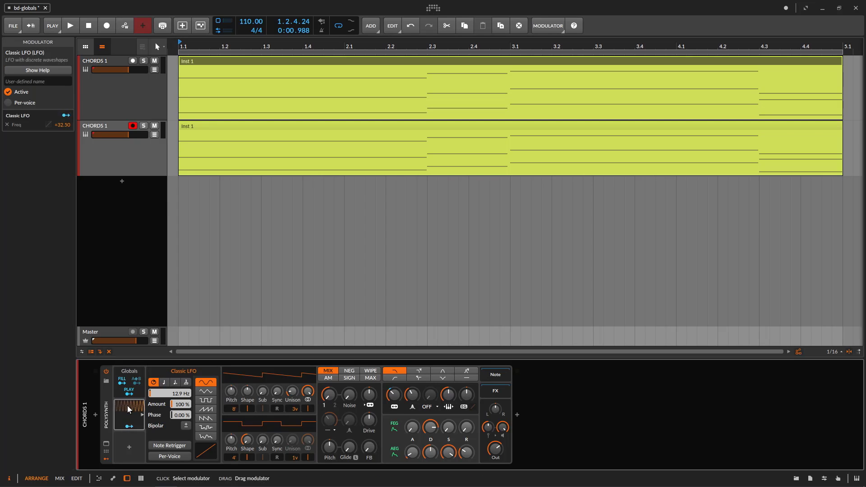
# Step: Reset the pan of both CHORDS 1 tracks to center during playback, ending with playback stopped
pyautogui.click(133, 109)
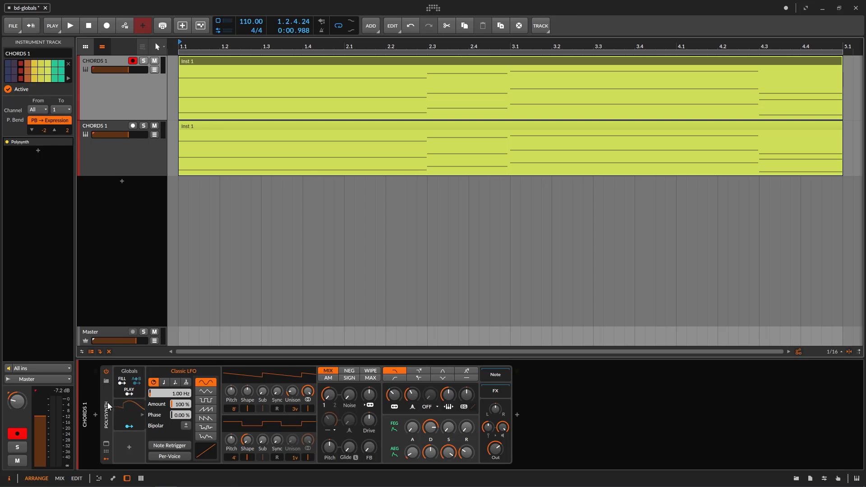
pyautogui.press('space')
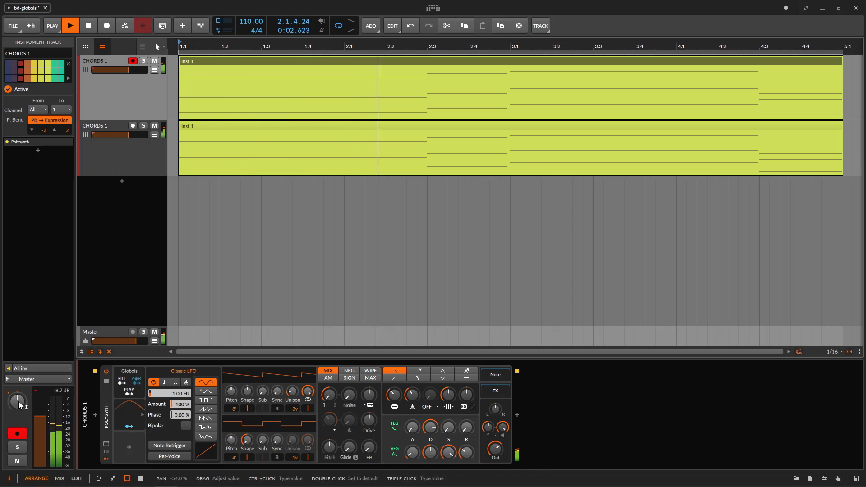
pyautogui.click(128, 168)
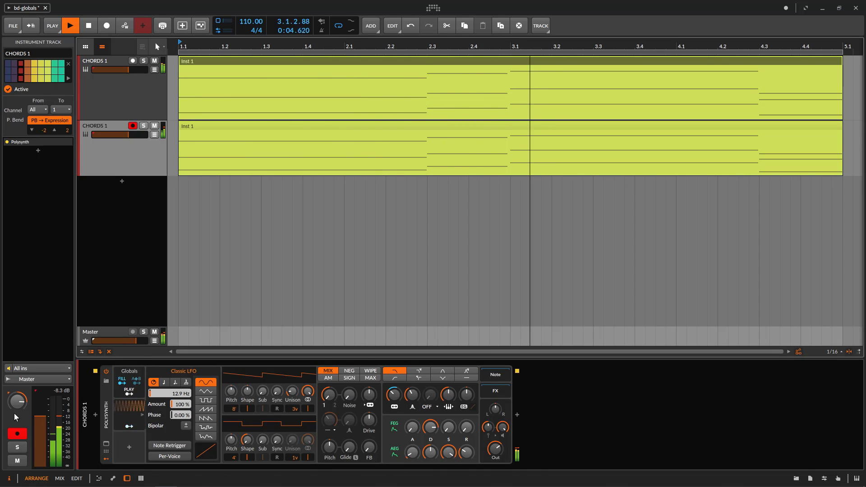
pyautogui.press('space')
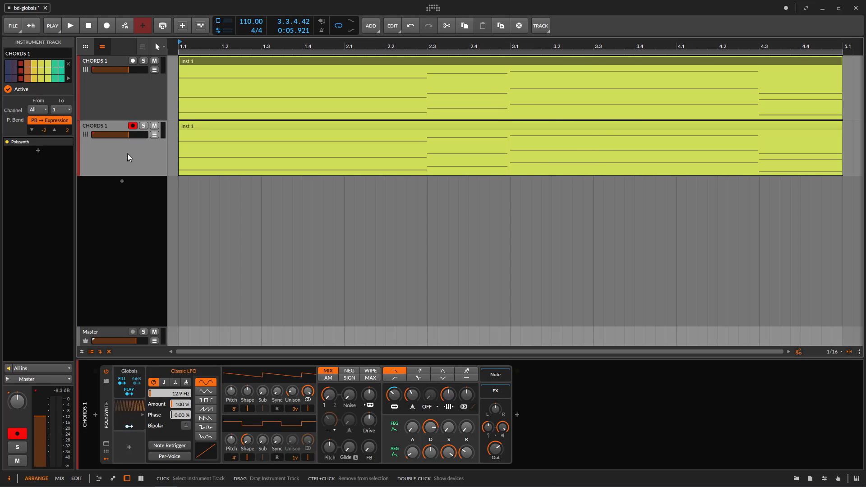
# Step: Open the Globals modulator's help, examine the Global Crossfade output description and close the help
pyautogui.click(139, 372)
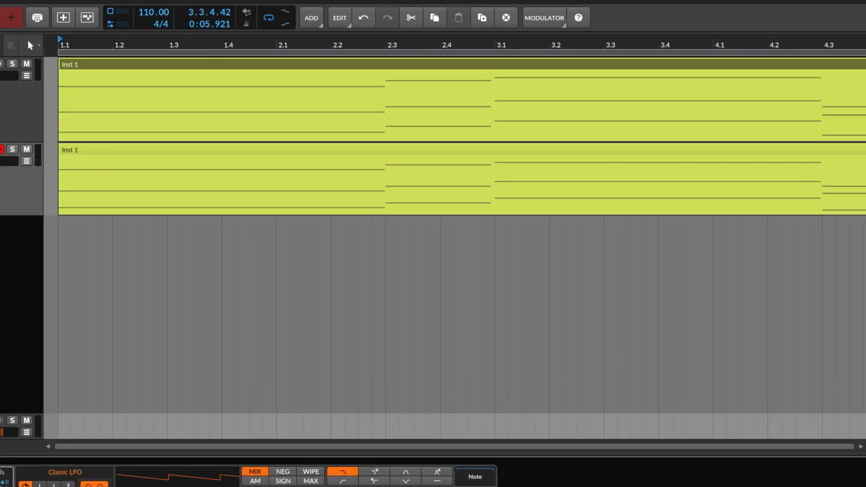
pyautogui.click(37, 70)
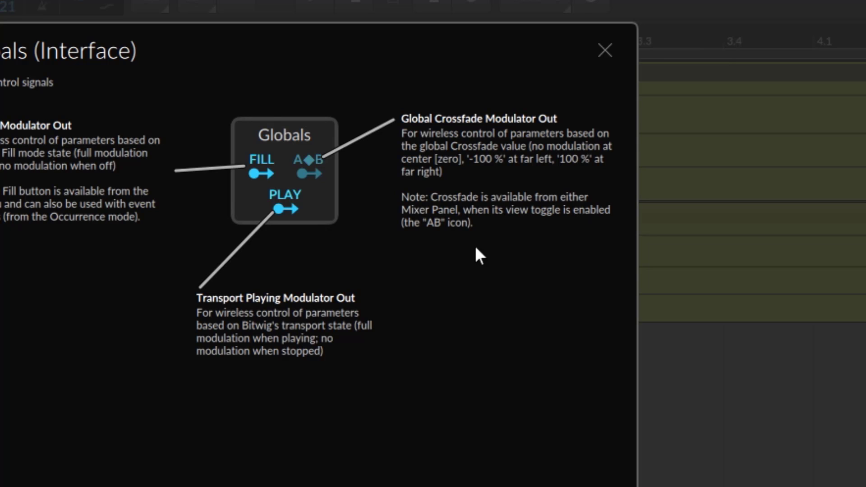
pyautogui.click(605, 51)
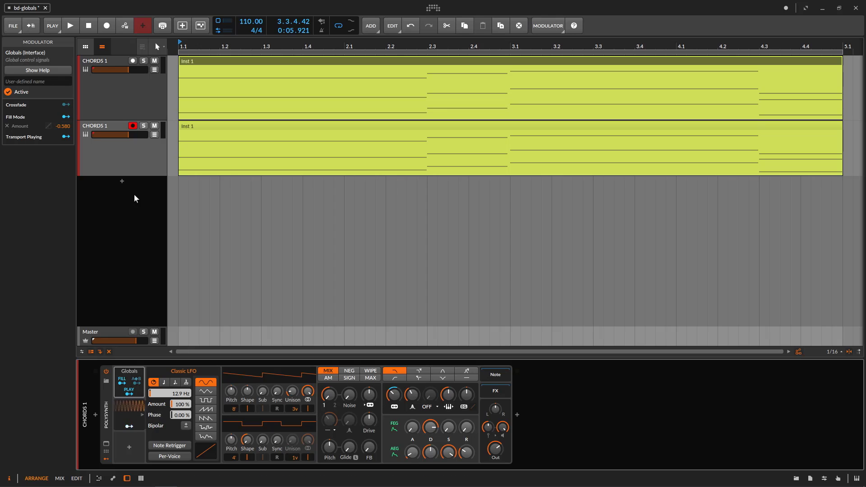
# Step: Solo the duplicate track during playback and switch its Classic LFO to a tempo-synced rate of 1/16
pyautogui.click(145, 93)
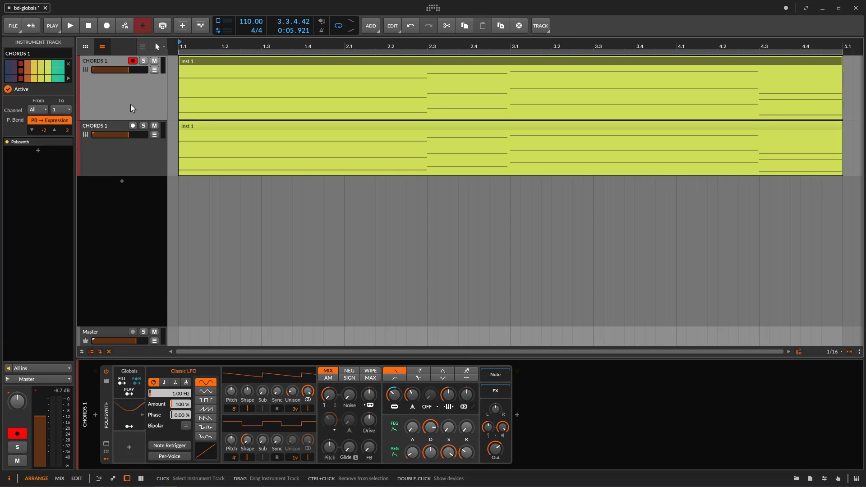
pyautogui.press('space')
pyautogui.click(143, 61)
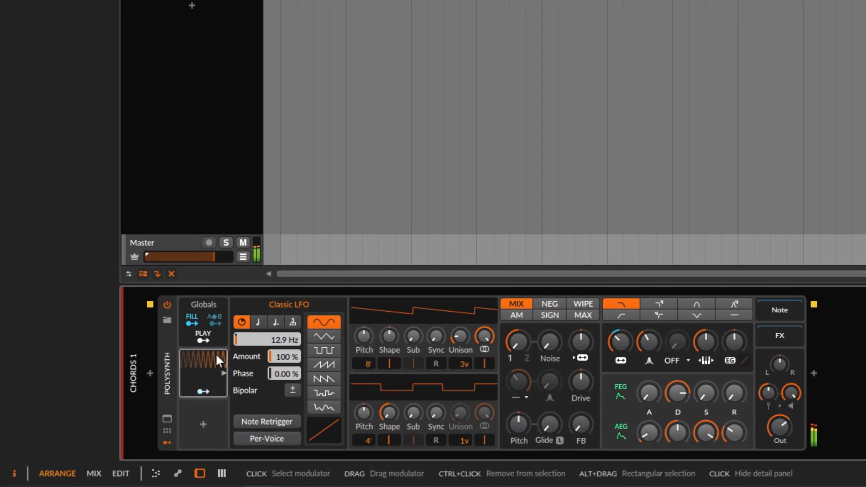
pyautogui.click(258, 321)
pyautogui.click(276, 342)
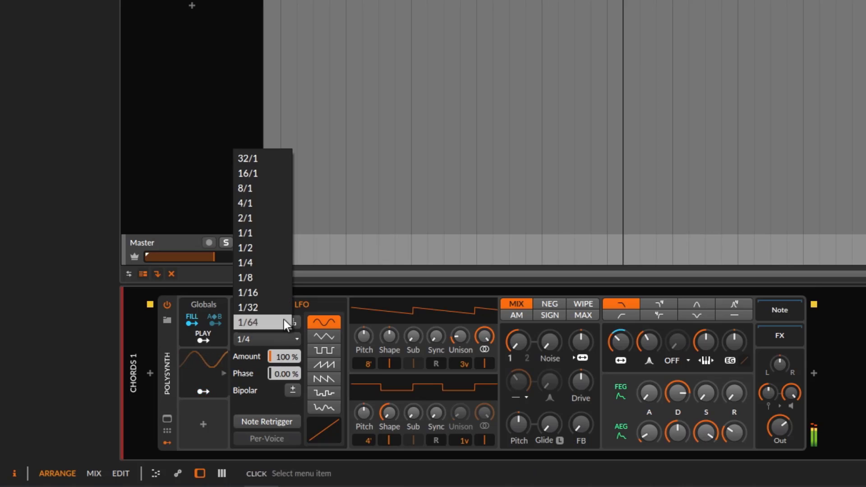
pyautogui.click(271, 295)
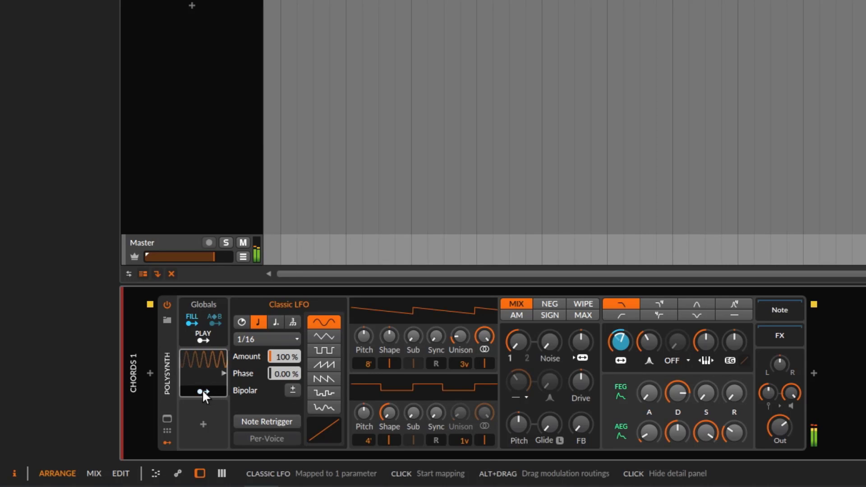
# Step: Raise the filter cutoff of the duplicate's Polysynth and adjust its output level
pyautogui.press('space')
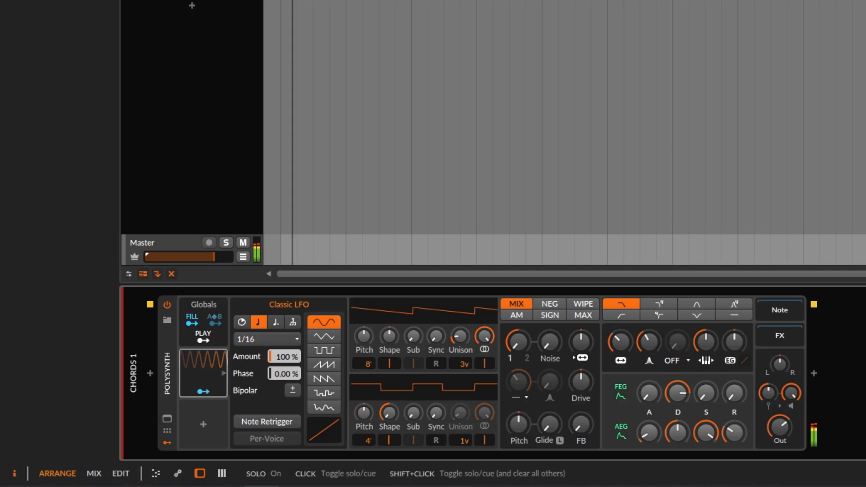
pyautogui.moveTo(619, 341); pyautogui.dragTo(619, 314)
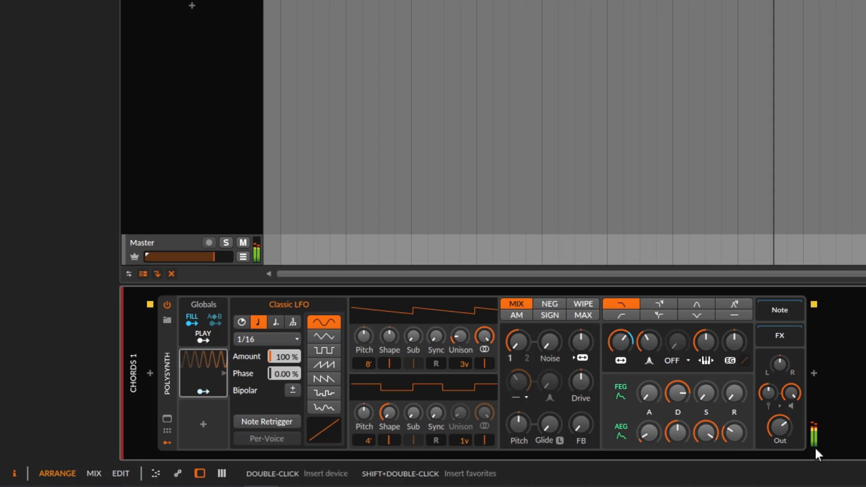
pyautogui.moveTo(781, 427)
pyautogui.mouseDown()
pyautogui.moveTo(780, 445)
pyautogui.moveTo(775, 423)
pyautogui.mouseUp()
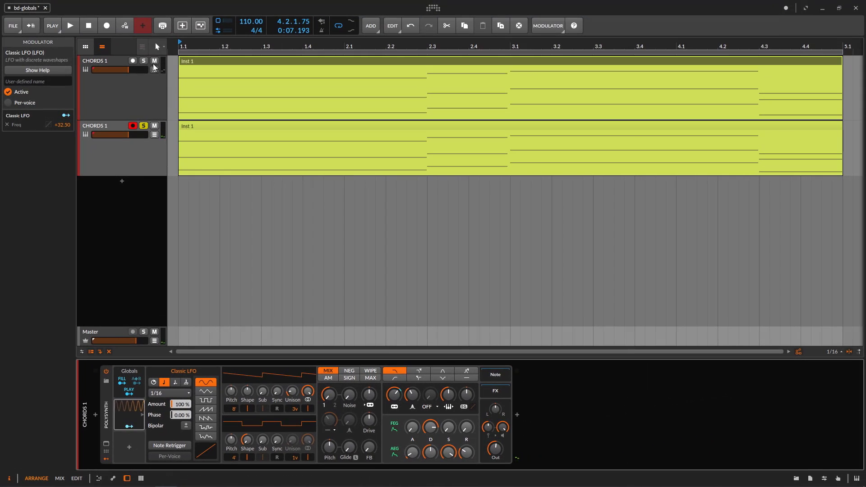
# Step: Compare the two CHORDS 1 tracks by switching solo between them during playback, clear both solos and stop
pyautogui.click(143, 61)
pyautogui.press('space')
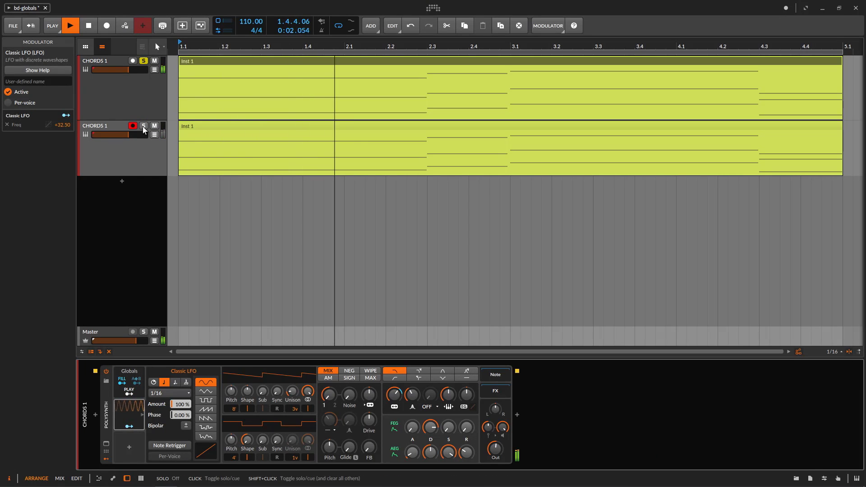
pyautogui.click(143, 126)
pyautogui.click(144, 60)
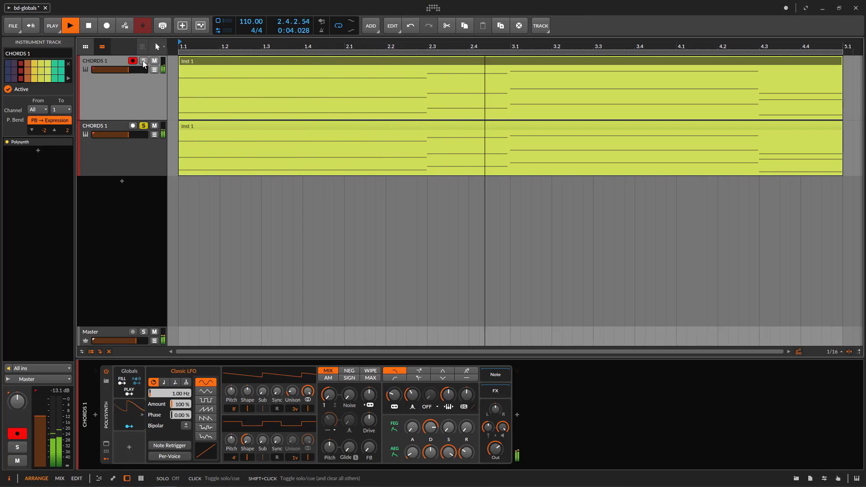
pyautogui.click(144, 126)
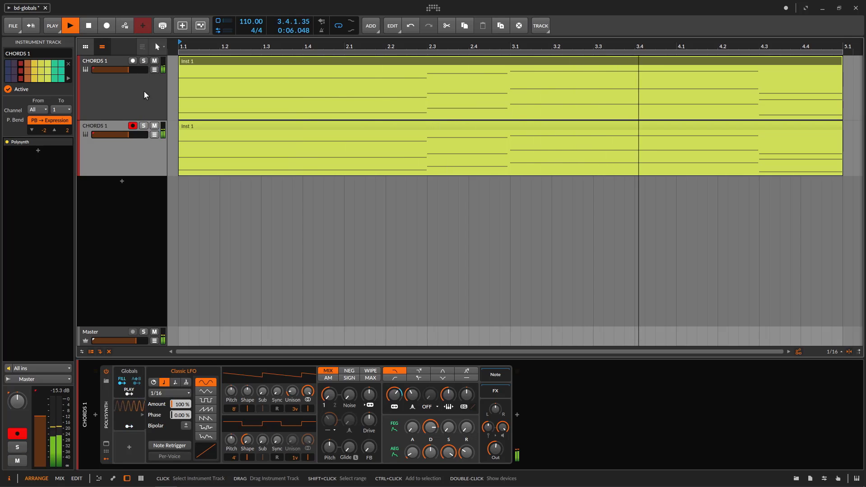
pyautogui.press('space')
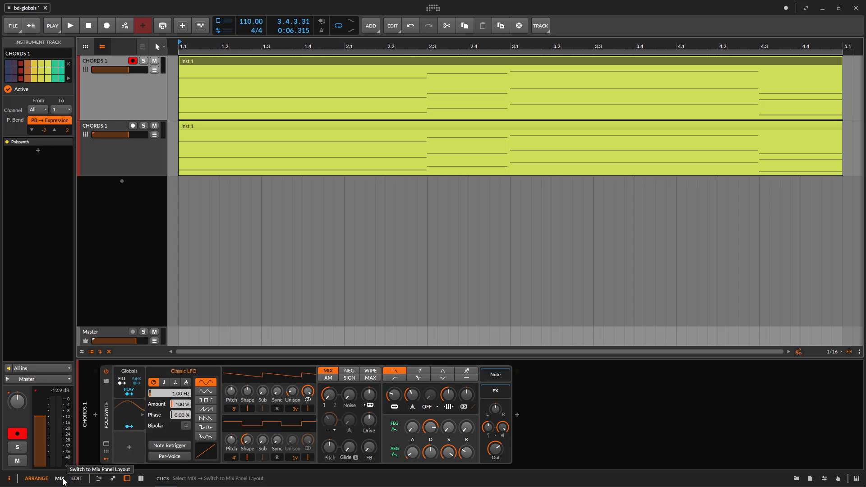
# Step: Switch to the Mix layout and hide the clip launcher and the track I/O
pyautogui.click(60, 479)
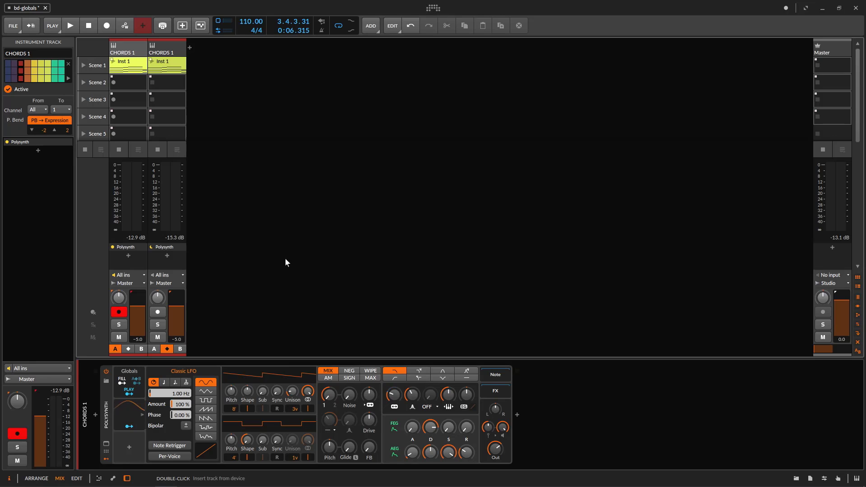
pyautogui.rightClick(368, 175)
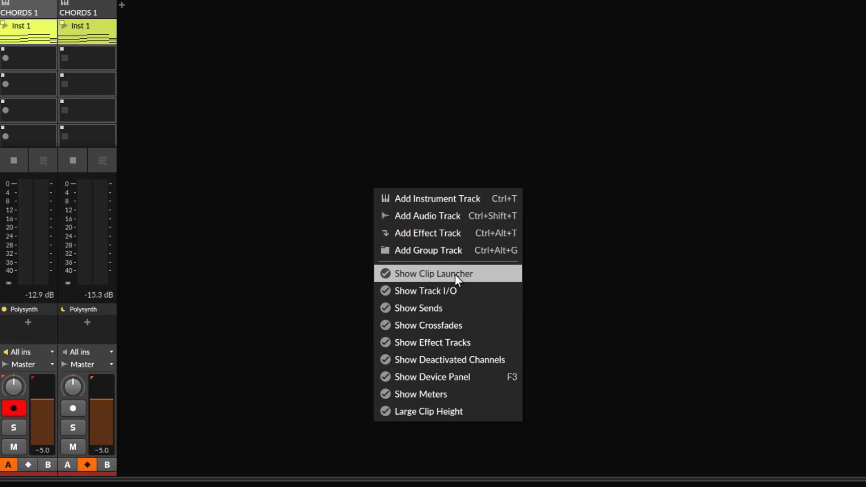
pyautogui.click(456, 276)
pyautogui.rightClick(474, 269)
pyautogui.click(533, 367)
pyautogui.rightClick(524, 377)
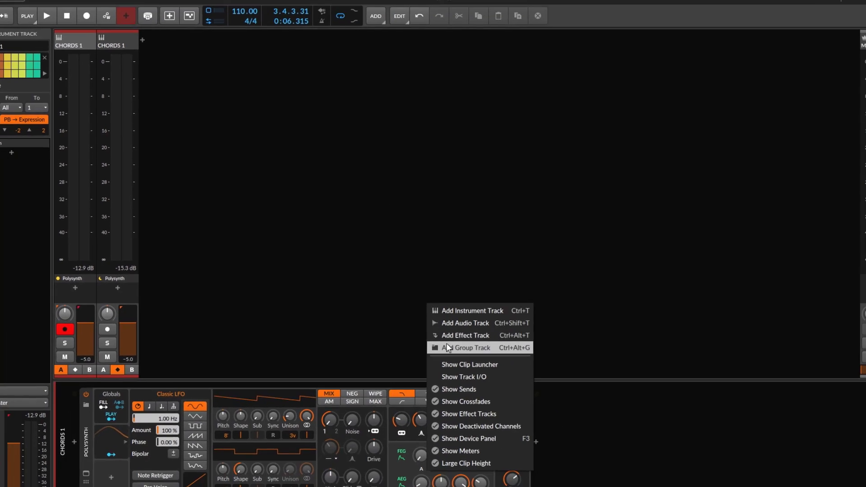
pyautogui.click(460, 407)
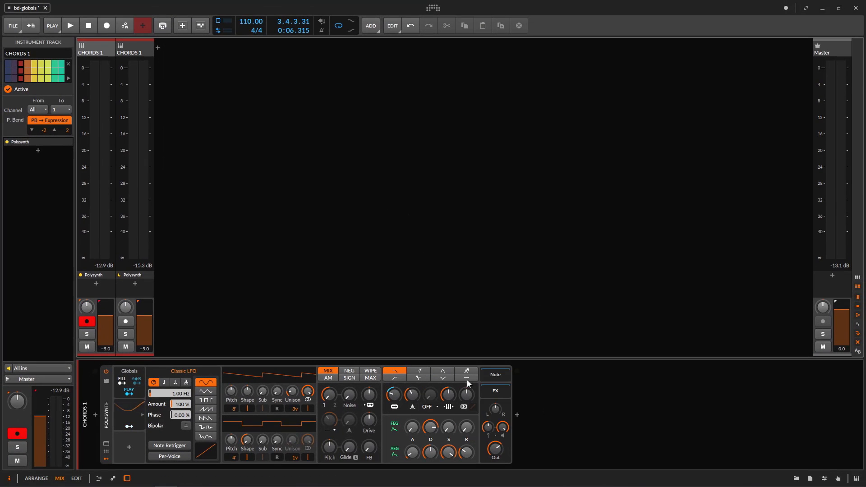
pyautogui.rightClick(448, 309)
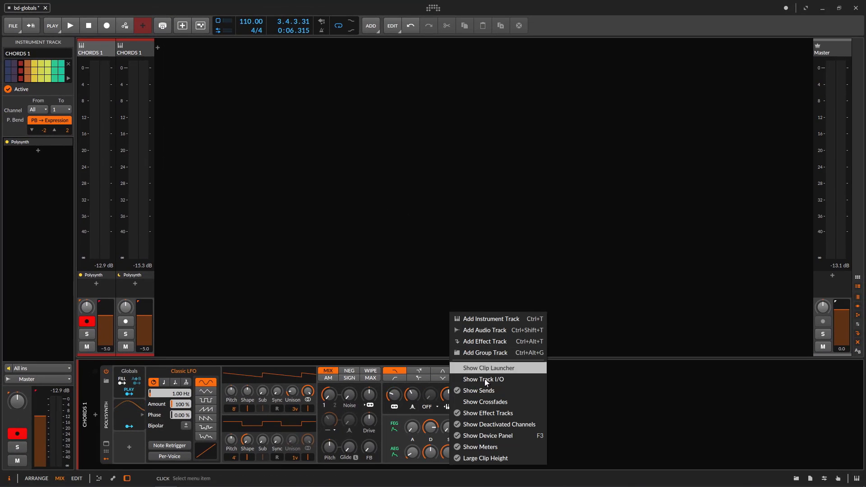
pyautogui.click(494, 397)
# Step: Hide the sends, crossfades, effect tracks and deactivated channels in the mixer
pyautogui.rightClick(446, 293)
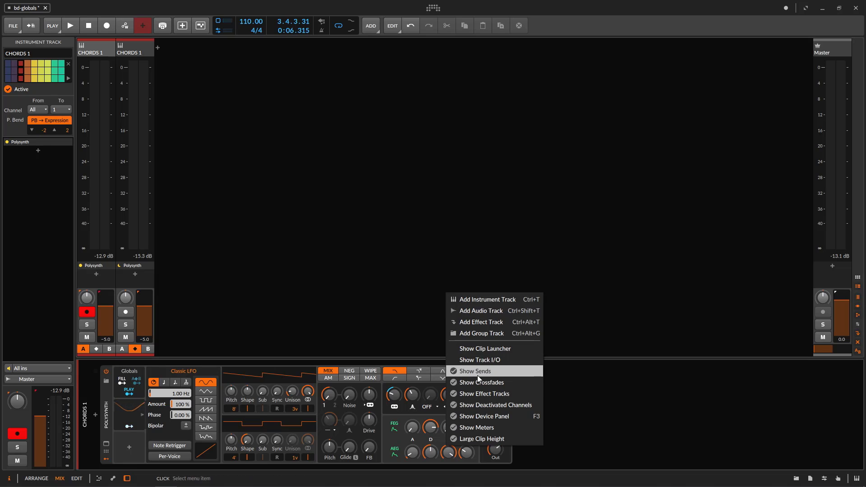
pyautogui.click(477, 372)
pyautogui.rightClick(460, 277)
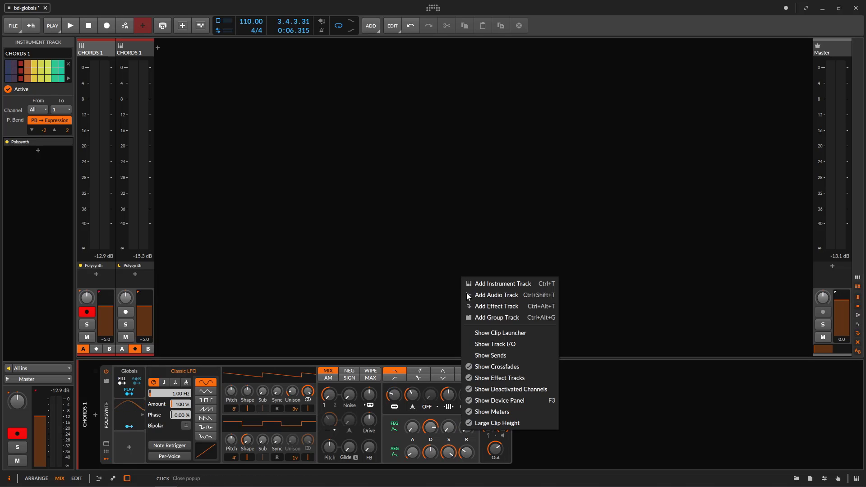
pyautogui.click(495, 365)
pyautogui.rightClick(456, 254)
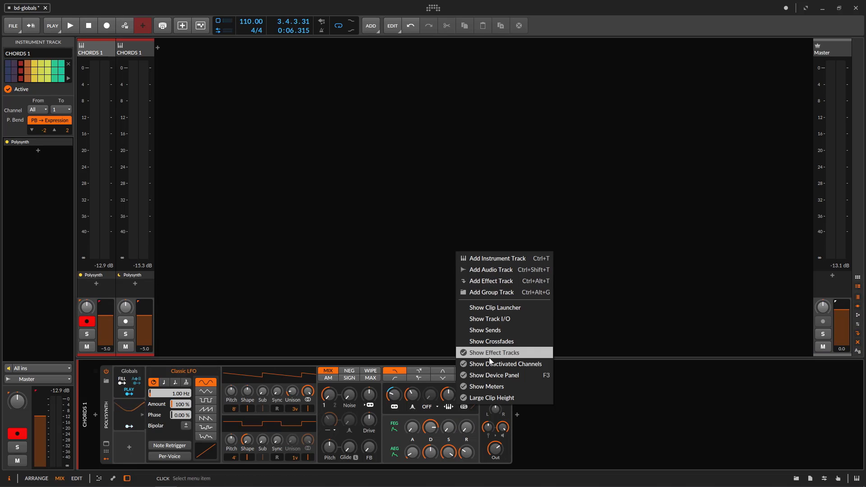
pyautogui.click(489, 360)
pyautogui.rightClick(466, 254)
pyautogui.click(488, 348)
# Step: Hide the mixer's device panel and meters and turn off the large clip height
pyautogui.rightClick(466, 253)
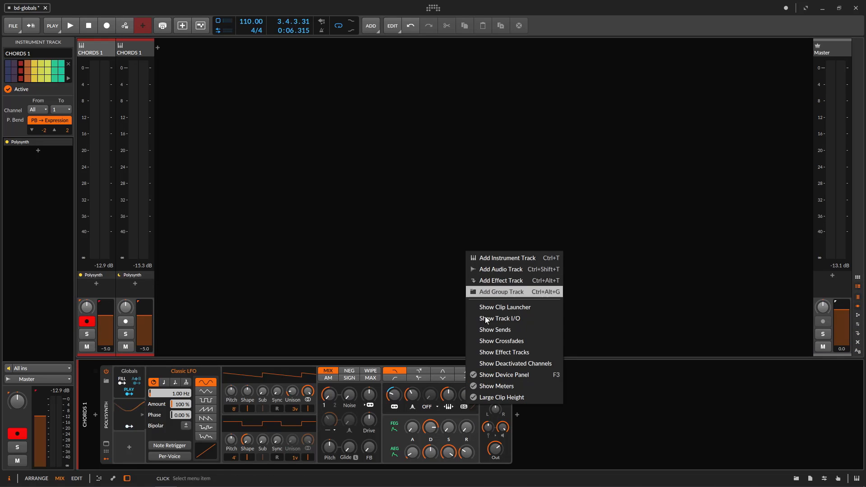
pyautogui.click(510, 377)
pyautogui.rightClick(472, 255)
pyautogui.click(499, 379)
pyautogui.rightClick(501, 352)
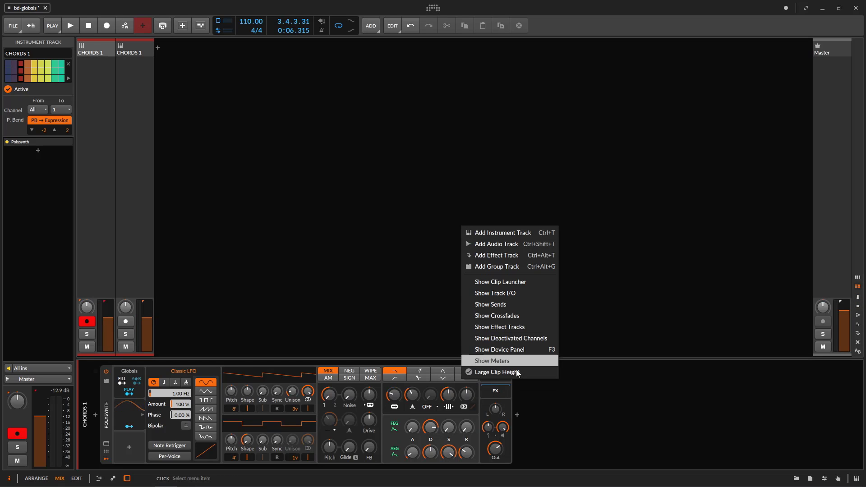
pyautogui.click(505, 359)
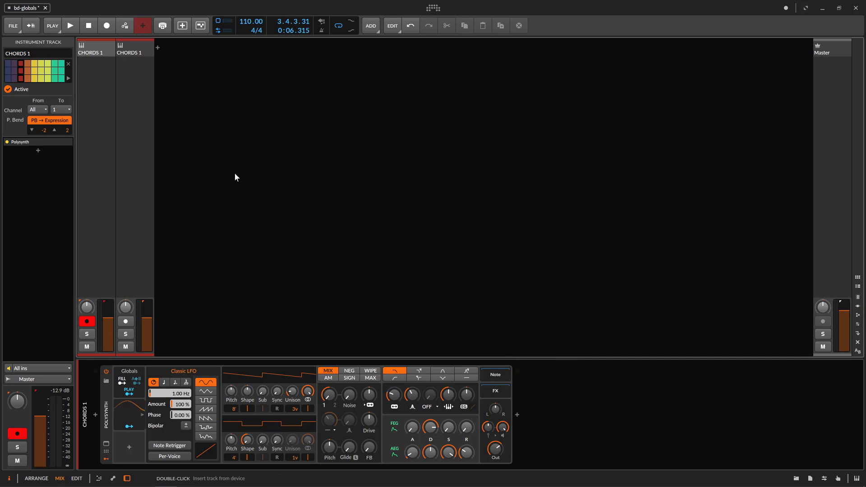
# Step: Rename the duplicate instrument track as CHORDS 2
pyautogui.click(105, 431)
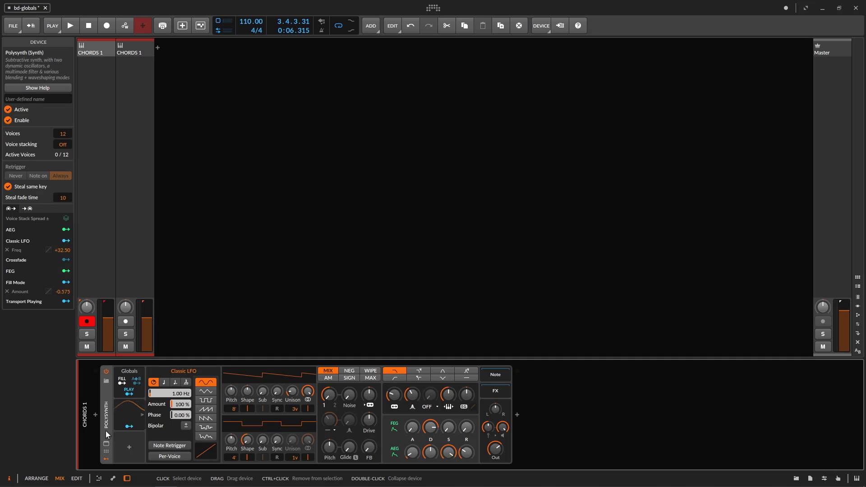
pyautogui.click(95, 46)
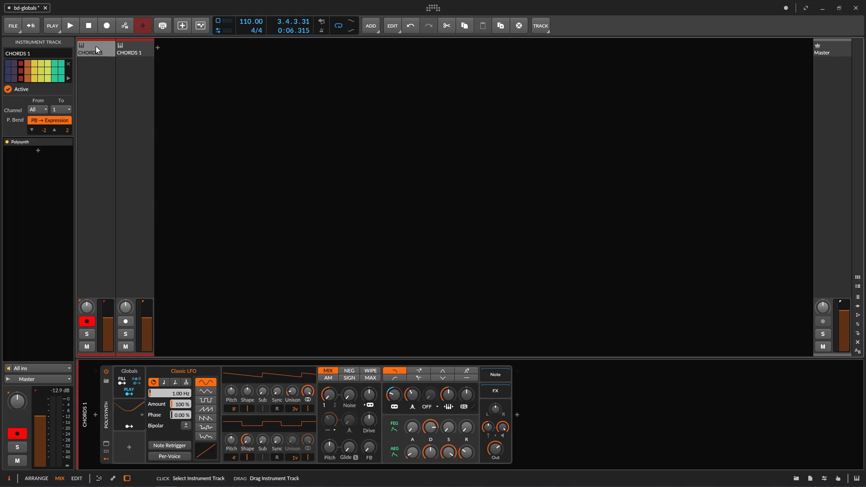
pyautogui.click(139, 50)
pyautogui.click(43, 53)
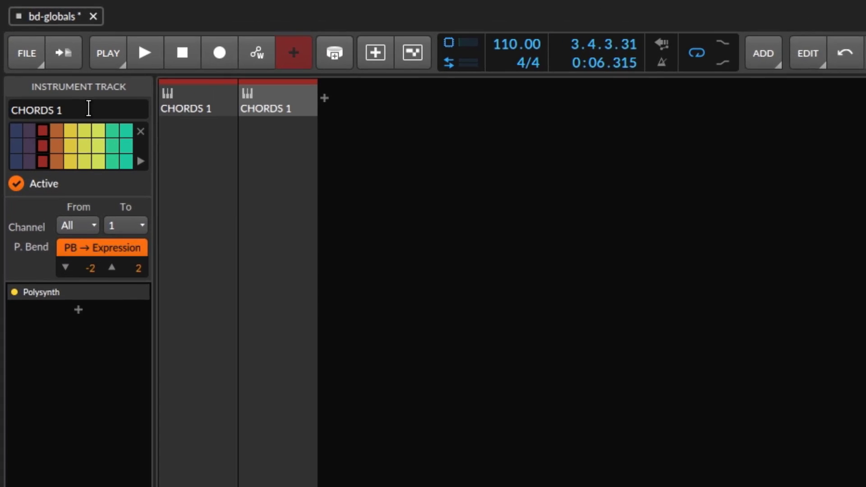
pyautogui.click(626, 351)
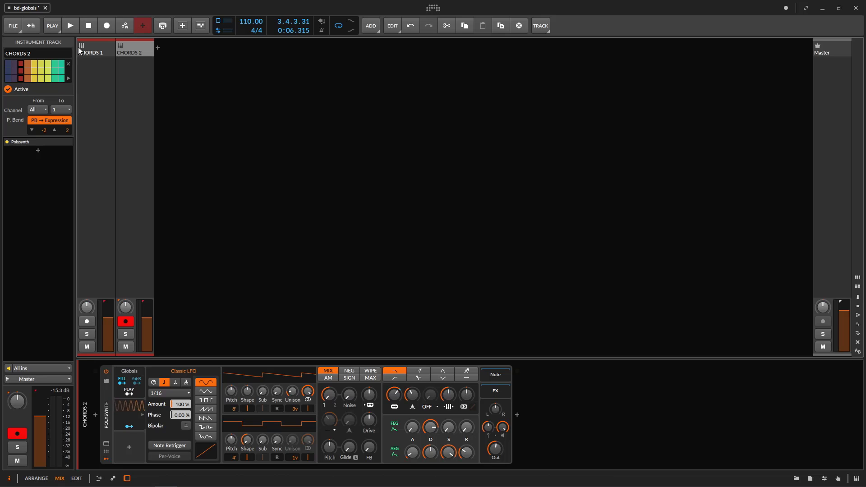
# Step: Compare CHORDS 1 and CHORDS 2 during playback by briefly soloing each, clear the solos and stop
pyautogui.click(70, 25)
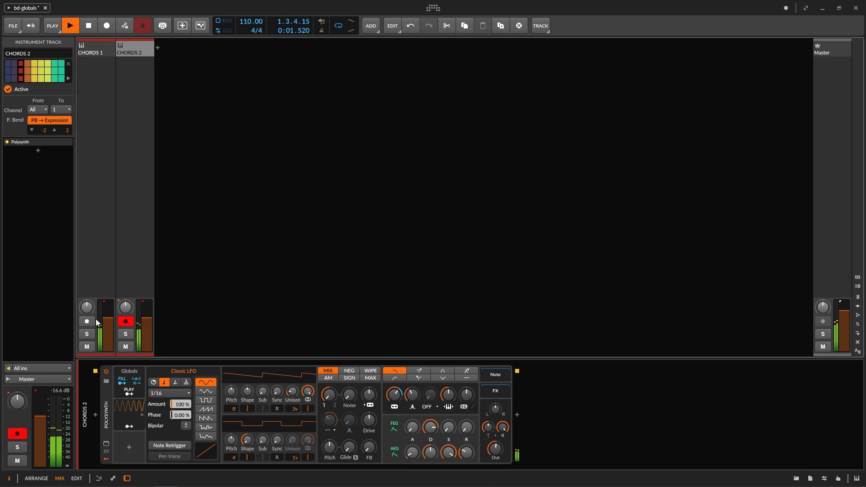
pyautogui.click(82, 337)
pyautogui.click(83, 337)
pyautogui.click(125, 335)
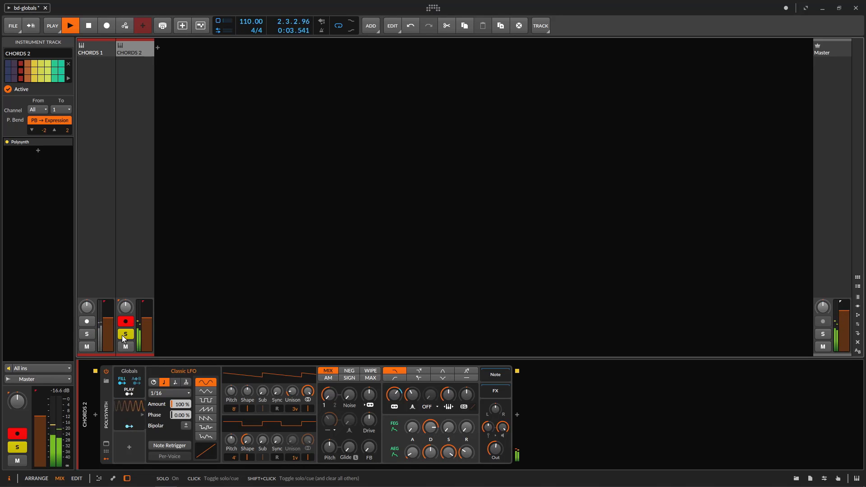
pyautogui.click(122, 337)
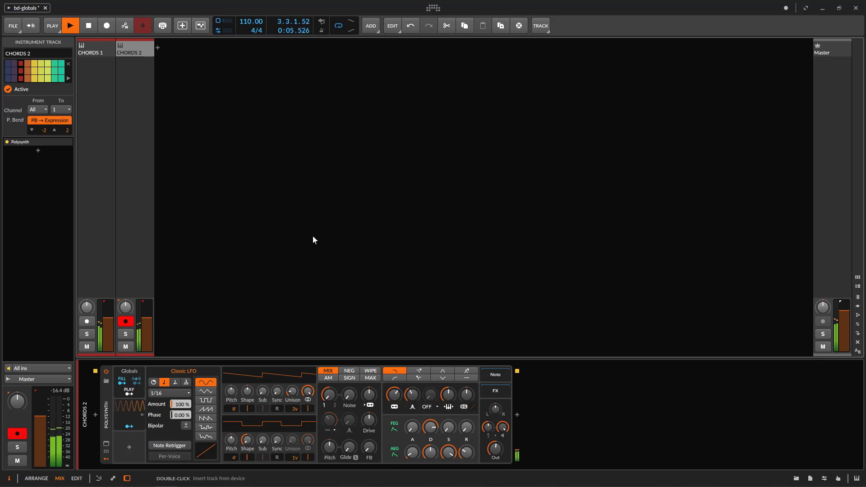
pyautogui.press('space')
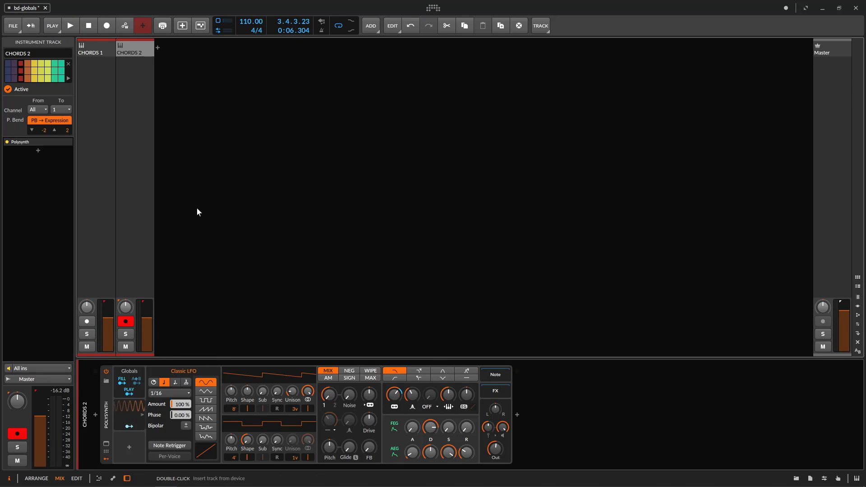
# Step: With the crossfades shown in the mixer, reset the master crossfader to its default and assign CHORDS 2 to B
pyautogui.rightClick(307, 187)
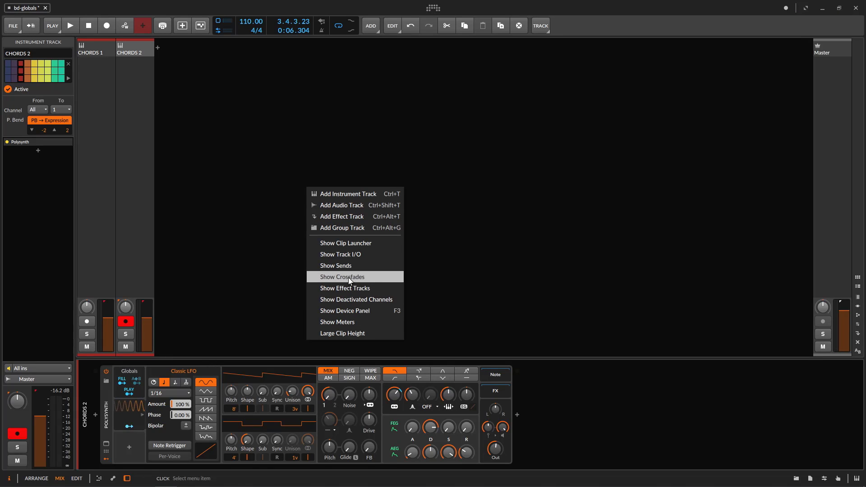
pyautogui.click(348, 278)
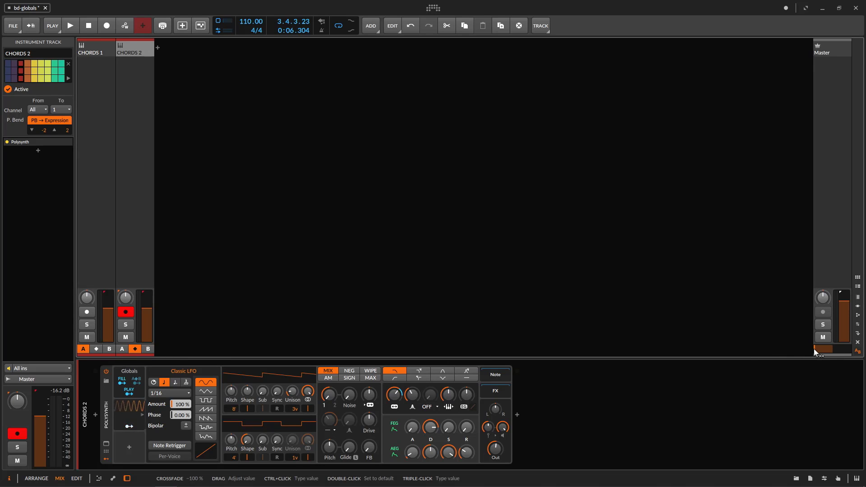
pyautogui.doubleClick(829, 350)
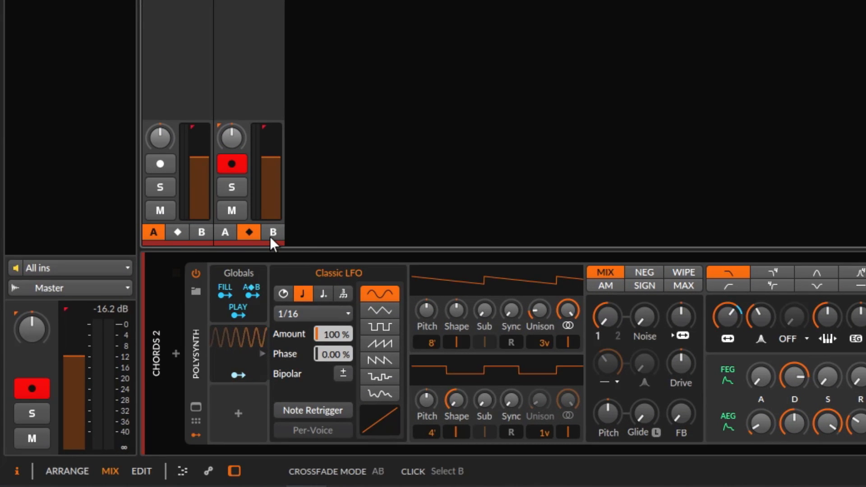
pyautogui.click(273, 232)
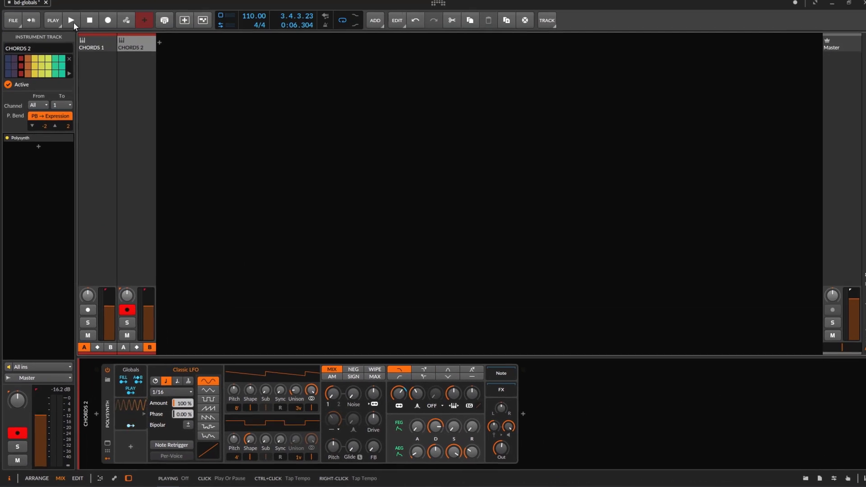
# Step: During playback, sweep the master crossfader between the A and B ends, finishing at -100 % before stopping
pyautogui.press('space')
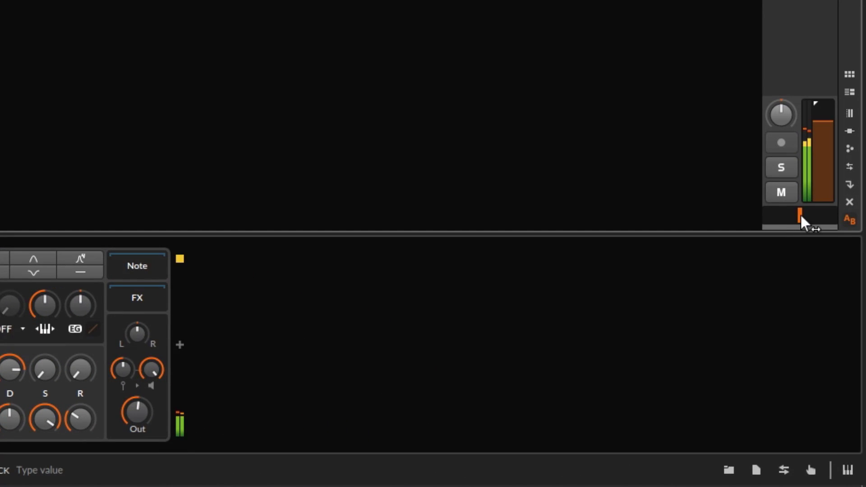
pyautogui.doubleClick(801, 221)
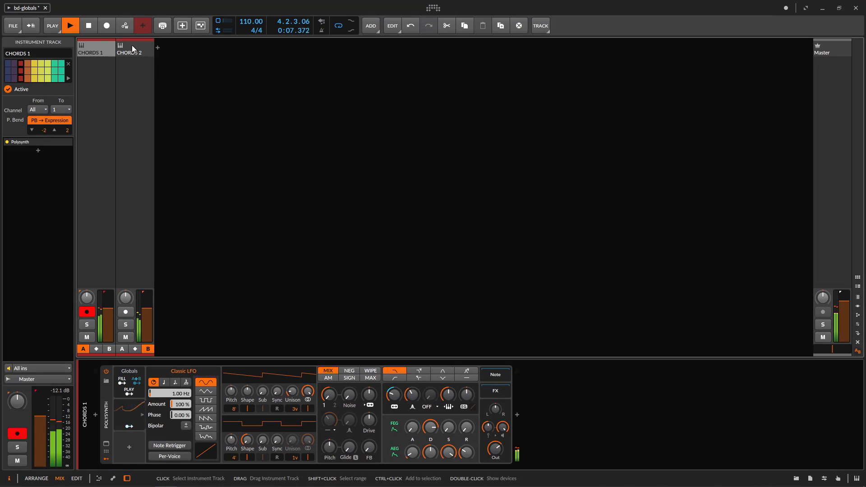
pyautogui.click(132, 47)
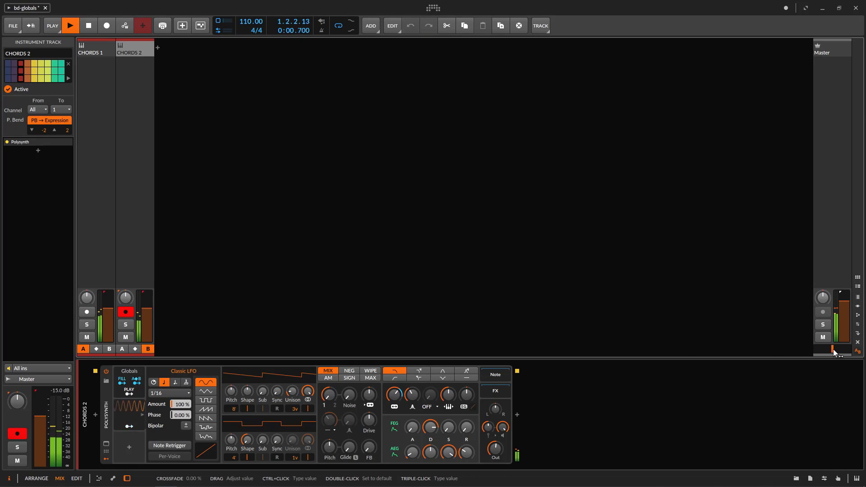
pyautogui.moveTo(833, 349); pyautogui.dragTo(811, 348)
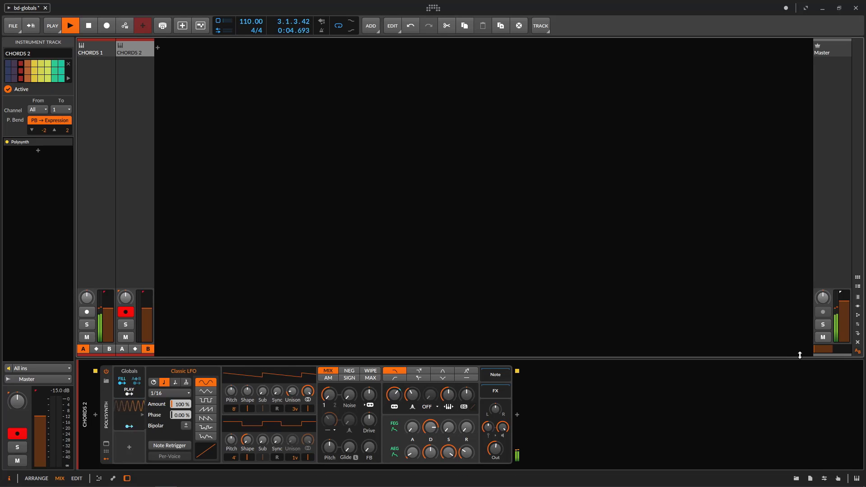
pyautogui.moveTo(819, 350); pyautogui.dragTo(851, 349)
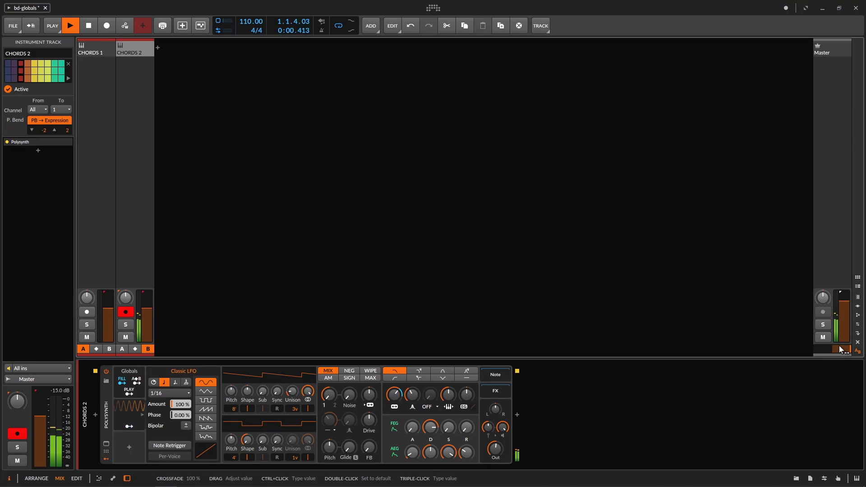
pyautogui.moveTo(840, 350); pyautogui.dragTo(818, 349)
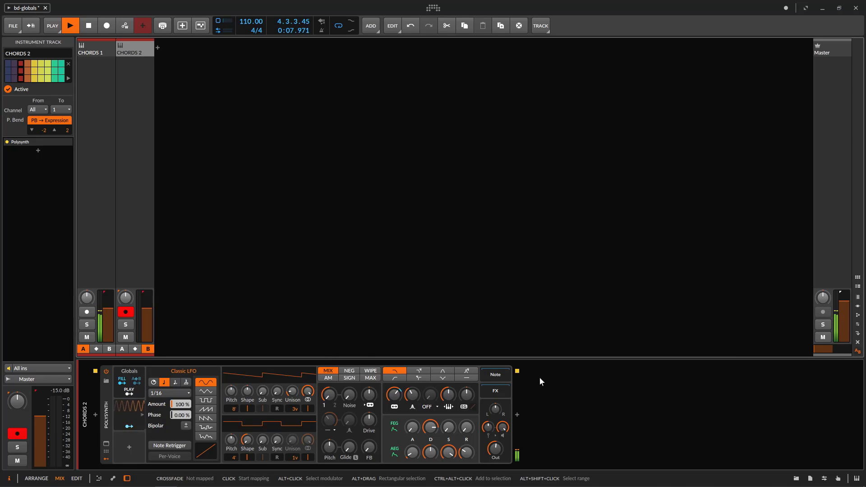
pyautogui.moveTo(824, 348)
pyautogui.mouseDown()
pyautogui.moveTo(848, 348)
pyautogui.moveTo(815, 349)
pyautogui.mouseUp()
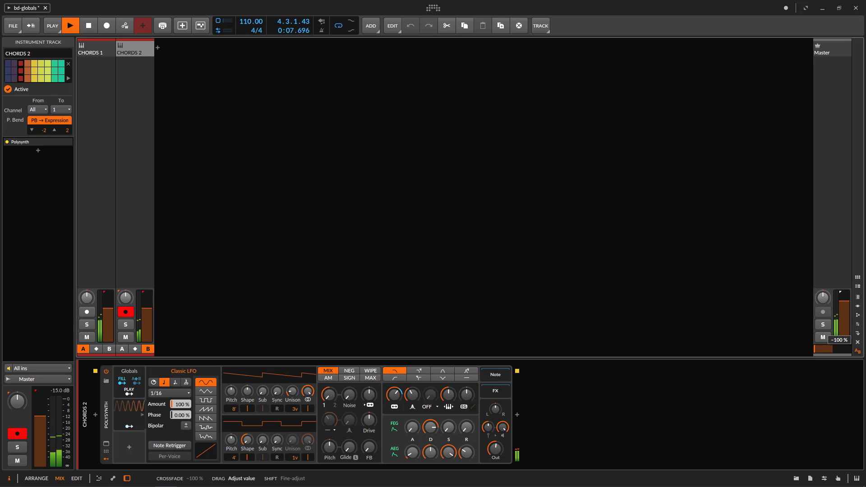
pyautogui.press('space')
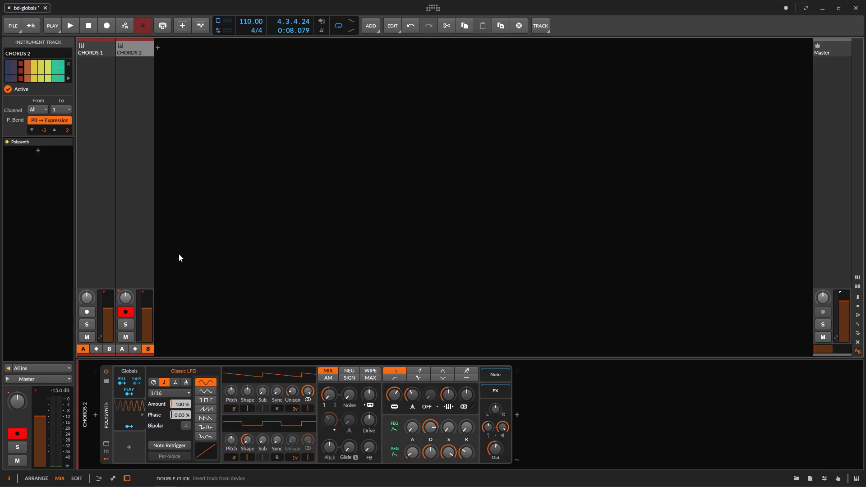
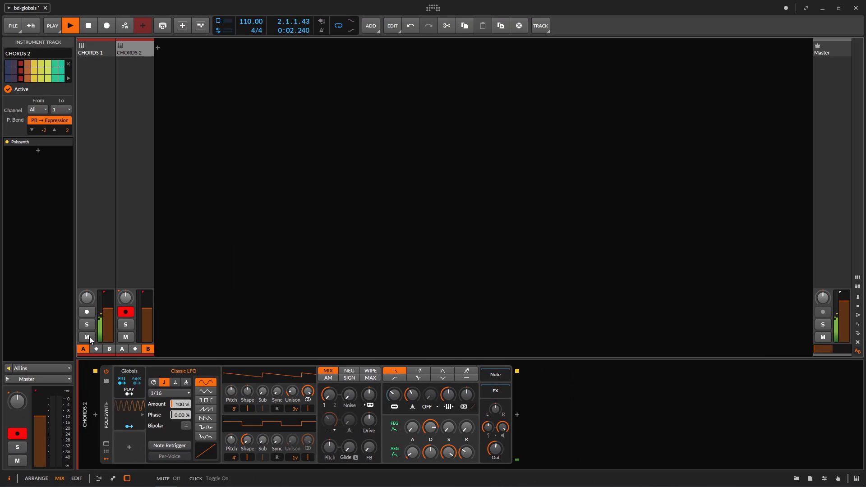
# Step: Solo CHORDS 1 briefly during playback and move the master crossfader from the A end to its centre at 0.00 %
pyautogui.click(92, 326)
pyautogui.click(91, 327)
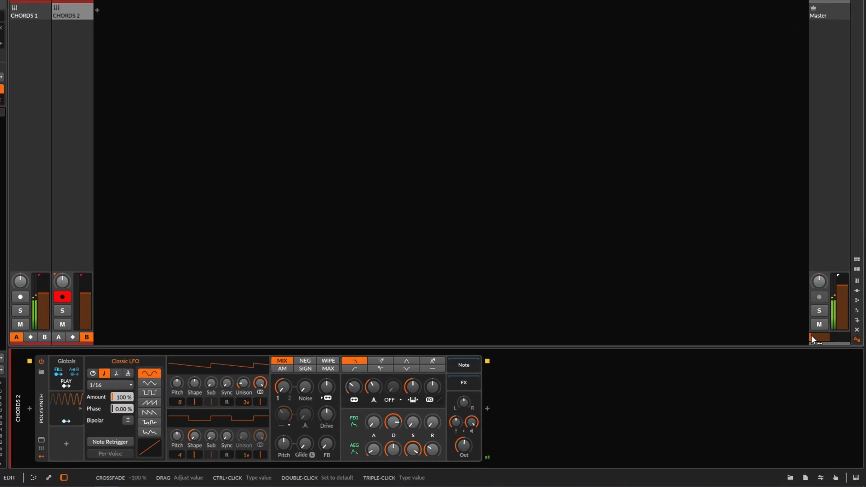
pyautogui.moveTo(823, 349); pyautogui.dragTo(812, 349)
pyautogui.moveTo(815, 296); pyautogui.dragTo(819, 296)
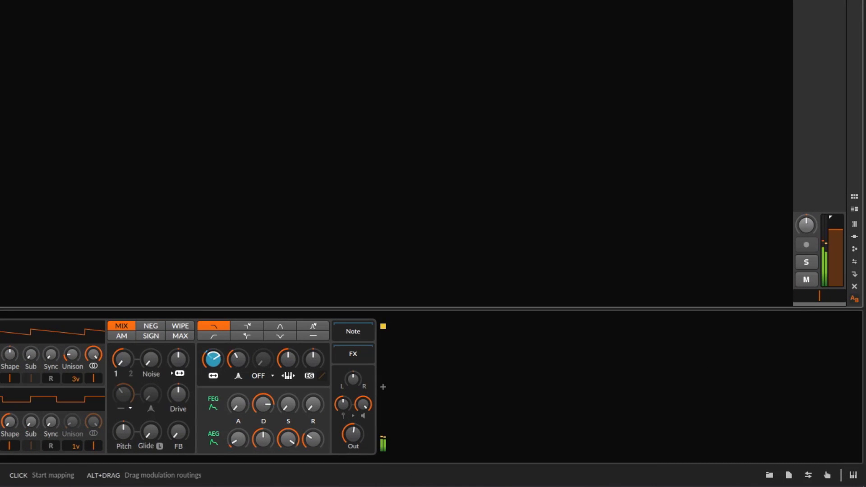
pyautogui.moveTo(824, 300)
pyautogui.mouseDown()
pyautogui.moveTo(842, 296)
pyautogui.moveTo(820, 296)
pyautogui.mouseUp()
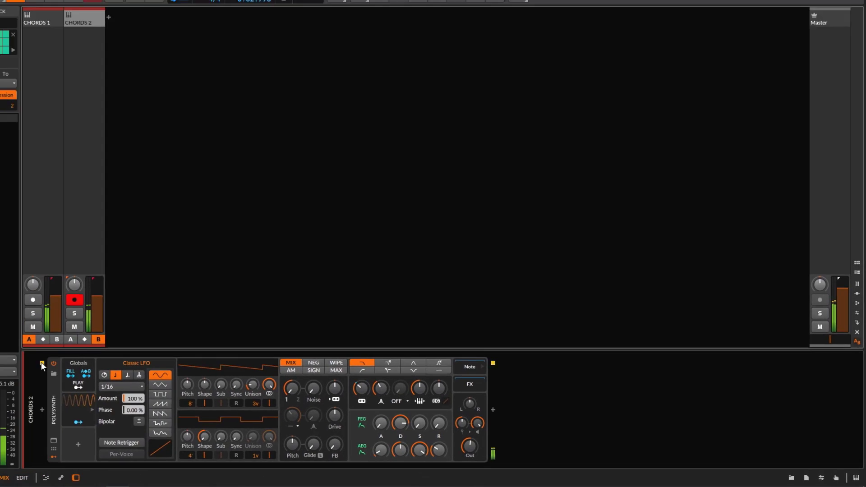
pyautogui.rightClick(140, 384)
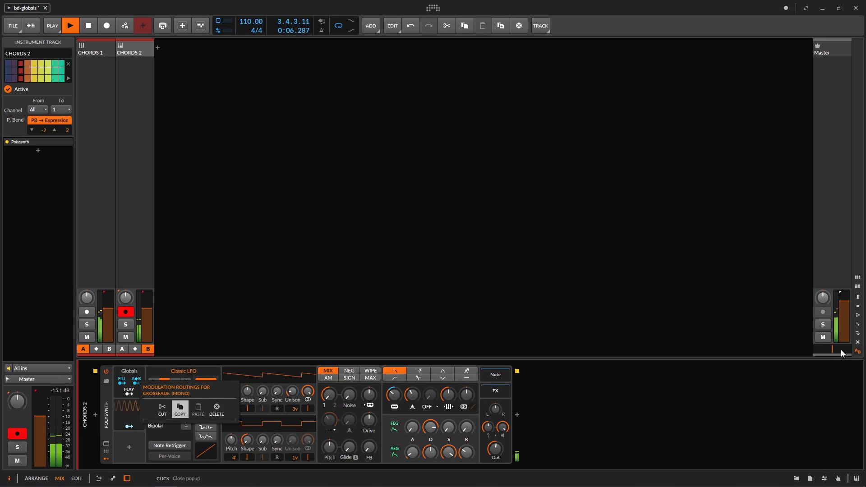
pyautogui.click(841, 353)
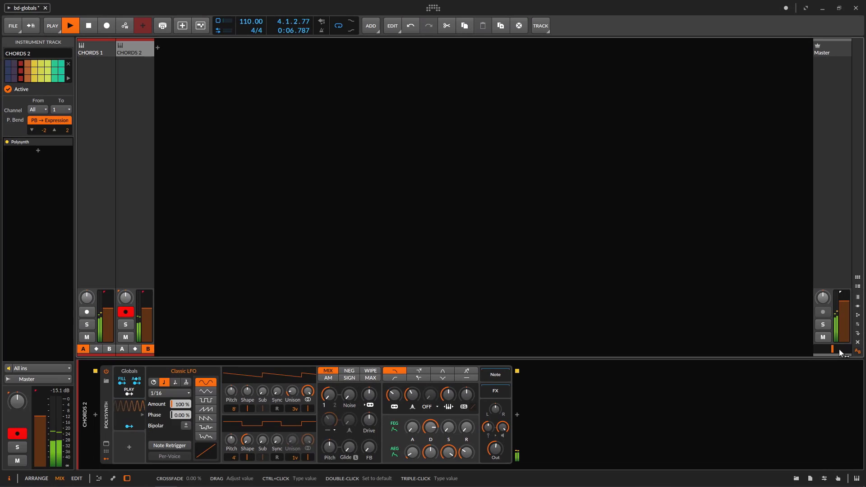
# Step: With the master crossfader centred and CHORDS 1 muted, modulate the CHORDS 2 Polysynth's filter frequency from Crossfade by +51.50
pyautogui.moveTo(841, 353)
pyautogui.mouseDown()
pyautogui.moveTo(849, 349)
pyautogui.moveTo(832, 350)
pyautogui.mouseUp()
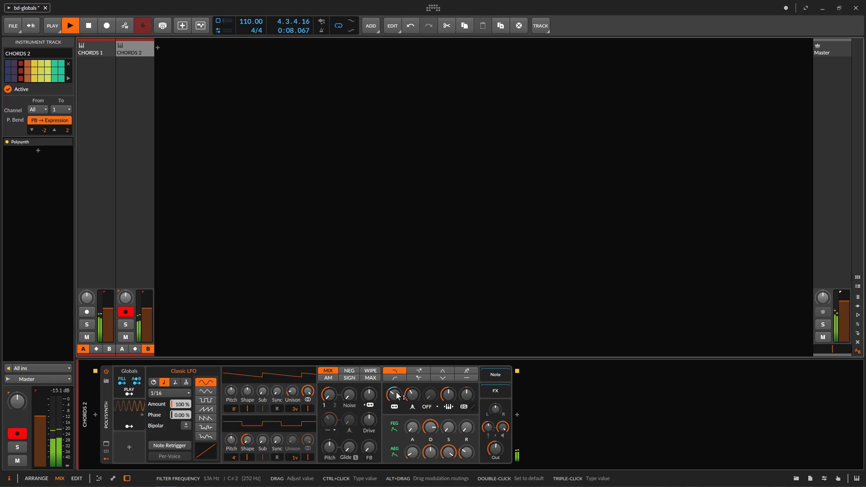
pyautogui.click(86, 338)
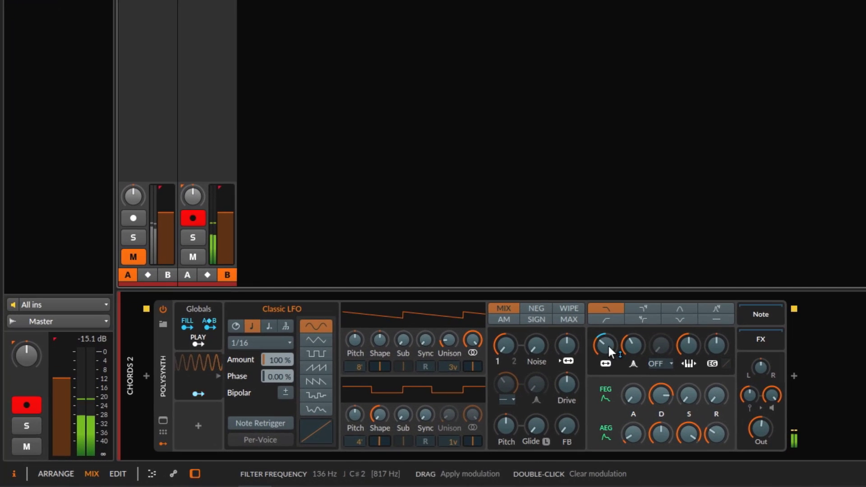
pyautogui.moveTo(507, 368); pyautogui.dragTo(508, 349)
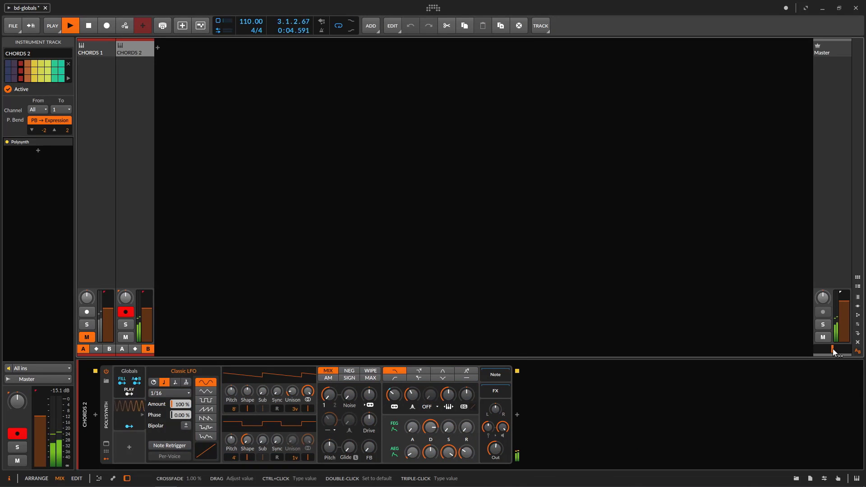
# Step: During playback, sweep the master crossfader to the B end and return it to the centre to hear the filter modulation
pyautogui.moveTo(833, 352); pyautogui.dragTo(835, 353)
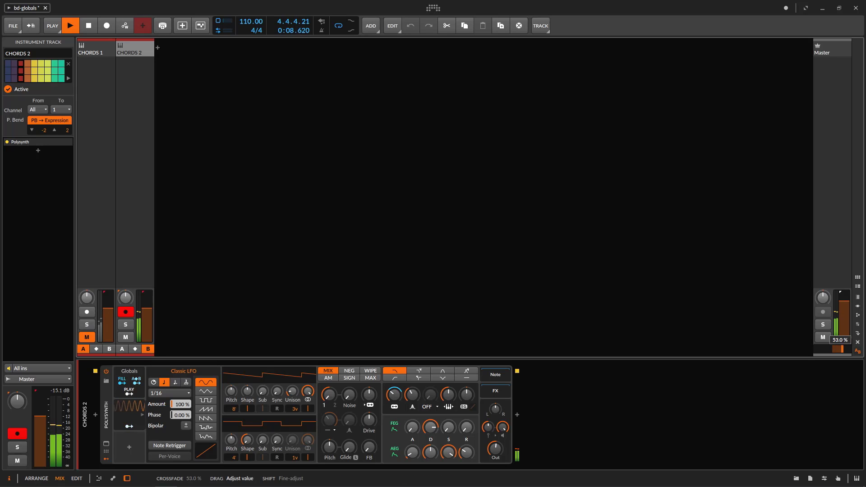
pyautogui.moveTo(848, 349); pyautogui.dragTo(852, 348)
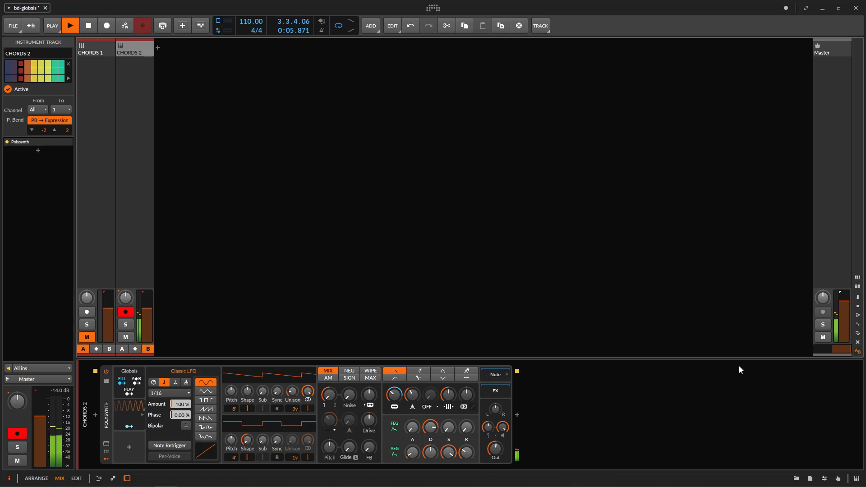
pyautogui.moveTo(842, 350); pyautogui.dragTo(282, 354)
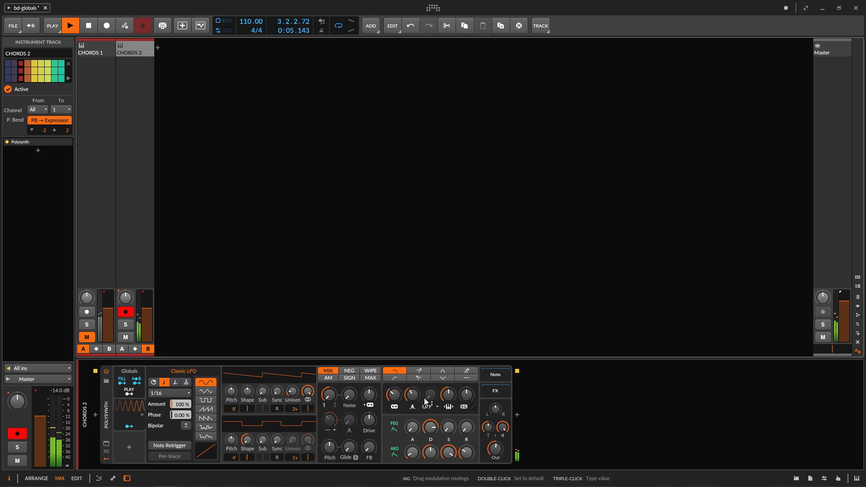
pyautogui.moveTo(833, 352)
pyautogui.mouseDown()
pyautogui.moveTo(823, 352)
pyautogui.moveTo(842, 352)
pyautogui.moveTo(833, 352)
pyautogui.mouseUp()
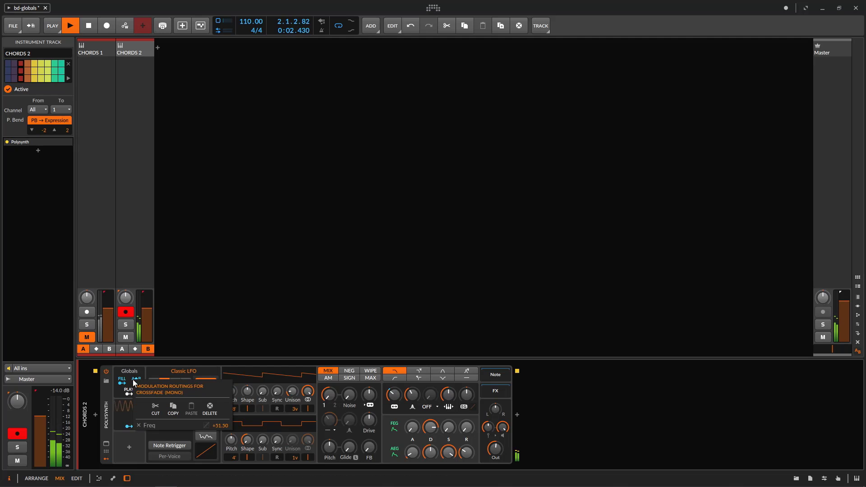
# Step: Delete the filter frequency routing from the Crossfade modulation source of the Globals modulator on CHORDS 2
pyautogui.click(131, 426)
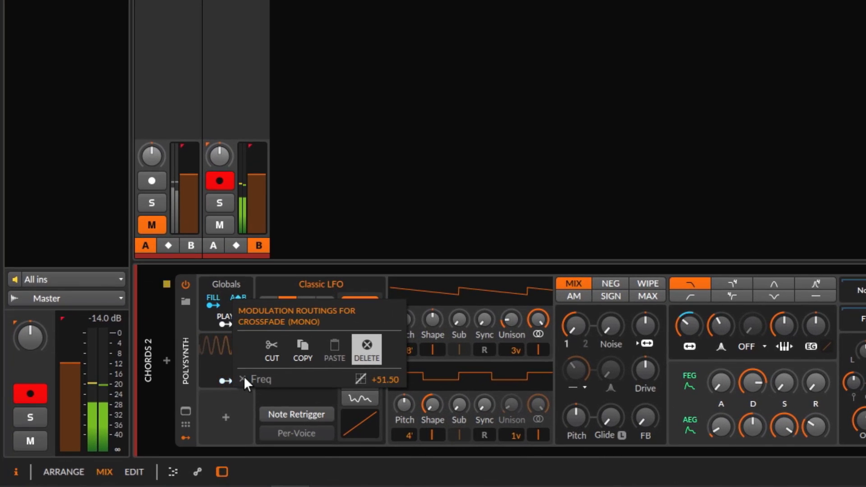
pyautogui.click(233, 383)
pyautogui.click(218, 309)
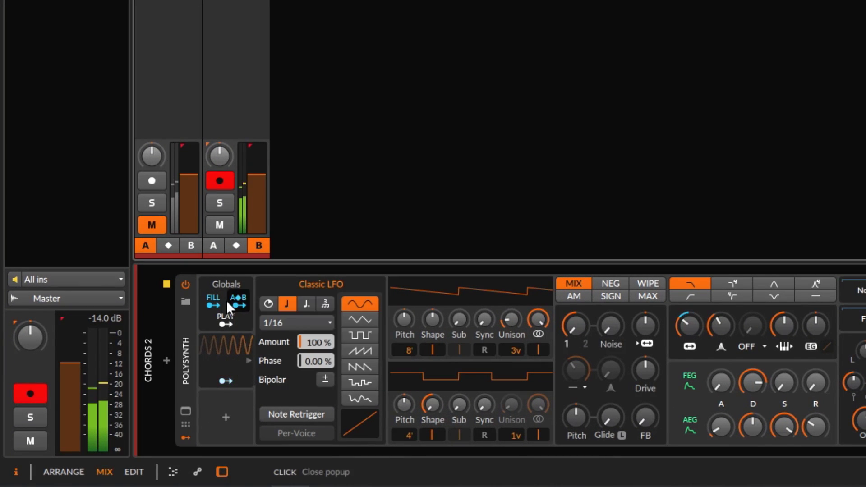
# Step: Switch the Classic LFO from a note-based rate to a free rate of 1.89 Hz and modulate that rate with Crossfade
pyautogui.click(213, 348)
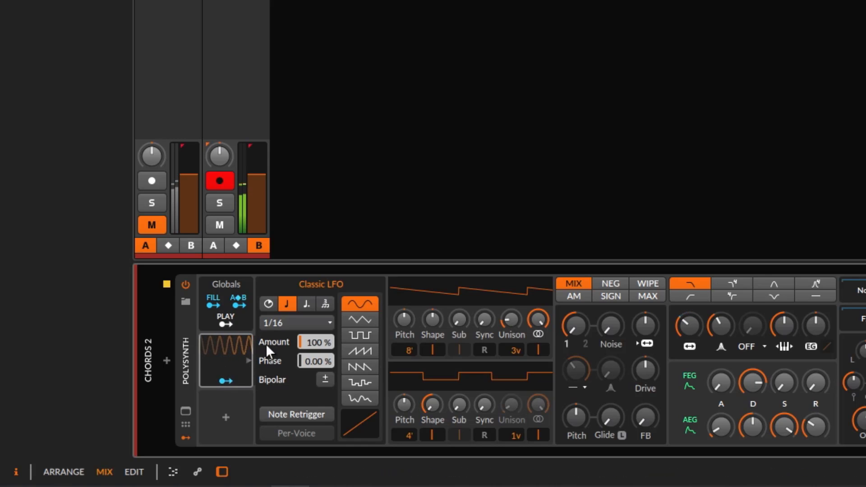
pyautogui.click(315, 322)
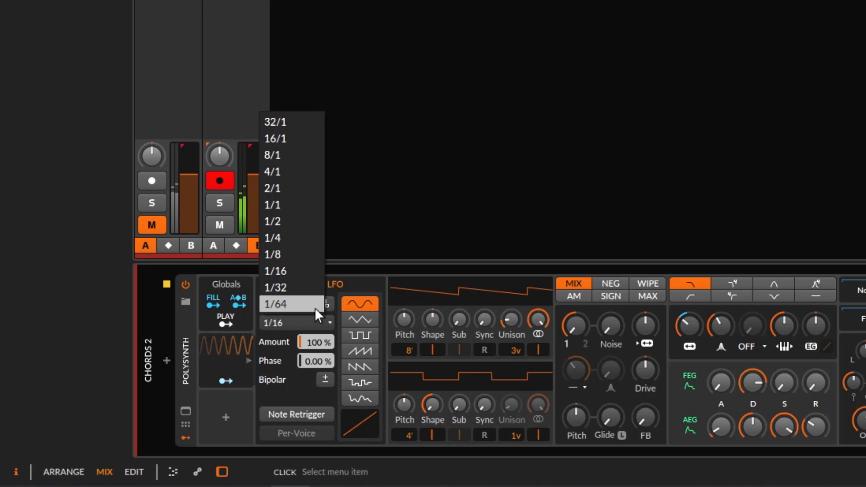
pyautogui.click(534, 116)
pyautogui.click(274, 301)
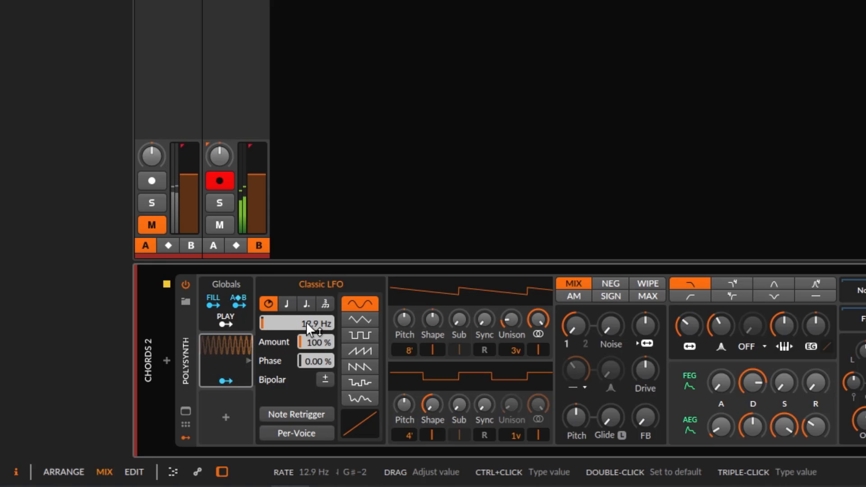
pyautogui.moveTo(306, 322)
pyautogui.mouseDown()
pyautogui.moveTo(306, 383)
pyautogui.moveTo(306, 327)
pyautogui.mouseUp()
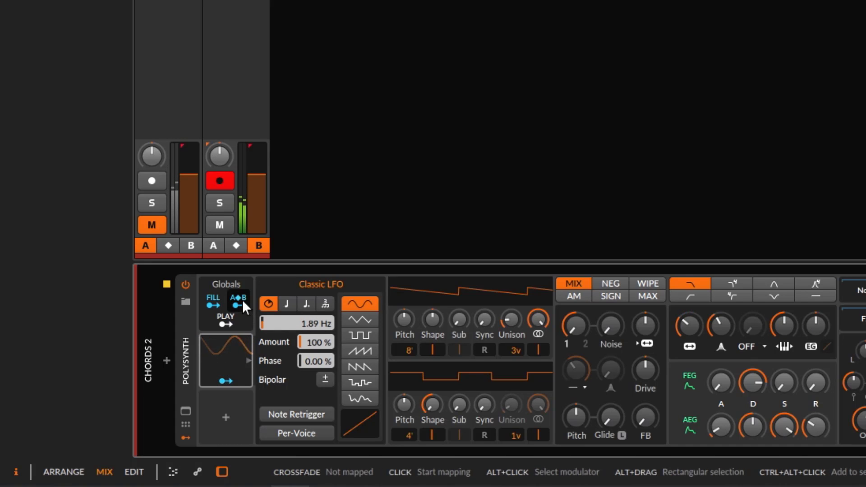
pyautogui.click(241, 302)
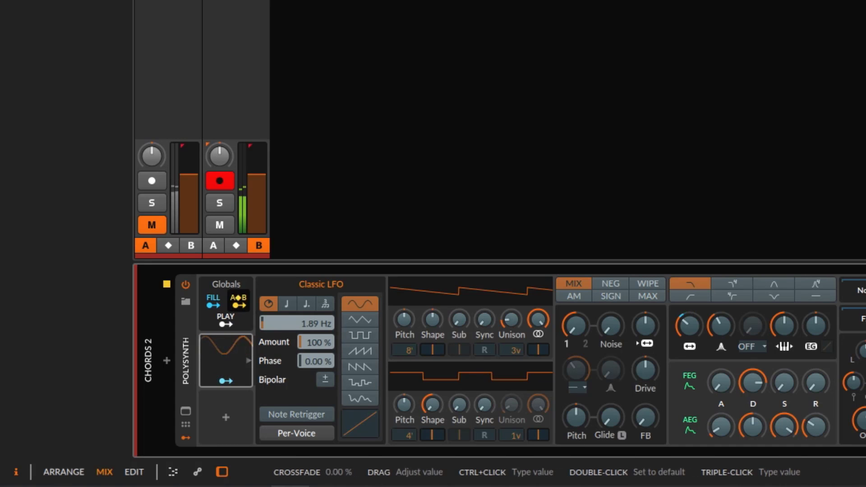
pyautogui.moveTo(305, 325); pyautogui.dragTo(305, 310)
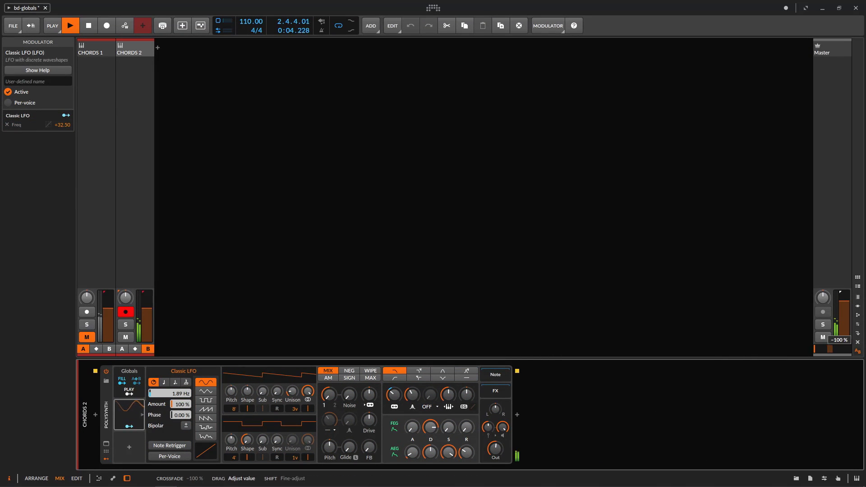
# Step: Unmute CHORDS 1 and sweep the master crossfader from the A end towards B during playback
pyautogui.click(86, 337)
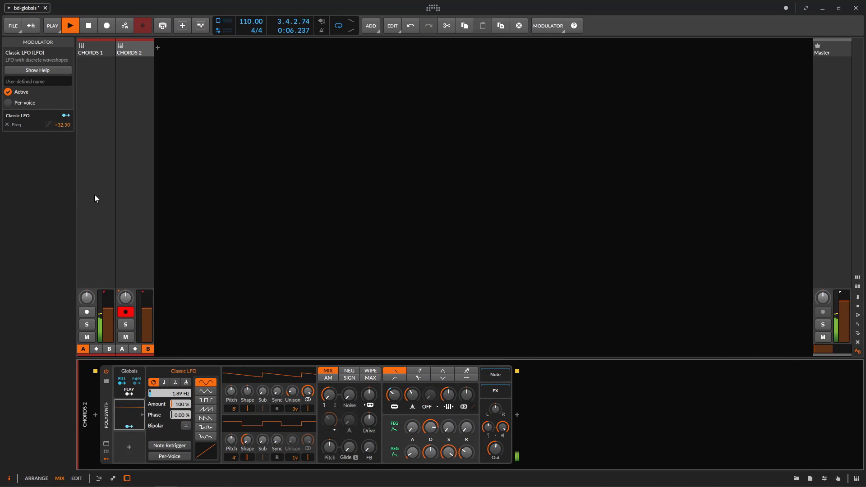
pyautogui.moveTo(815, 351); pyautogui.dragTo(842, 348)
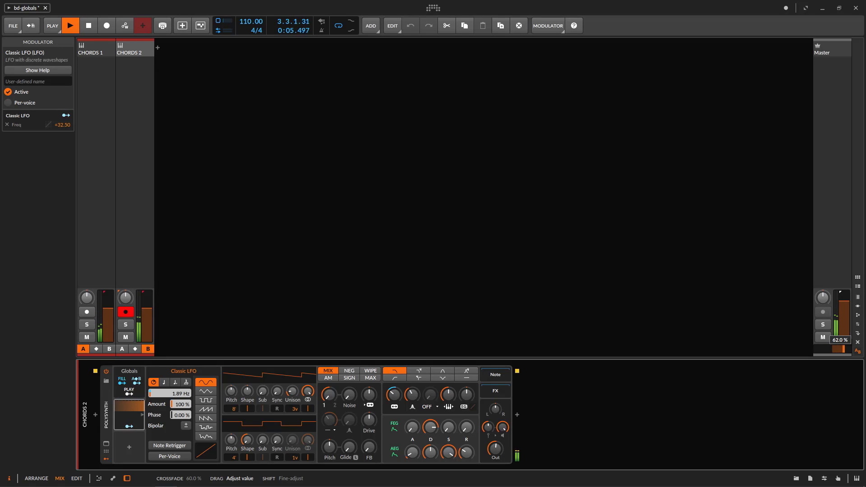
# Step: Lower the Classic LFO's rate to 0.02 Hz, return the master crossfader to the centre and stop playback
pyautogui.moveTo(182, 393); pyautogui.dragTo(186, 396)
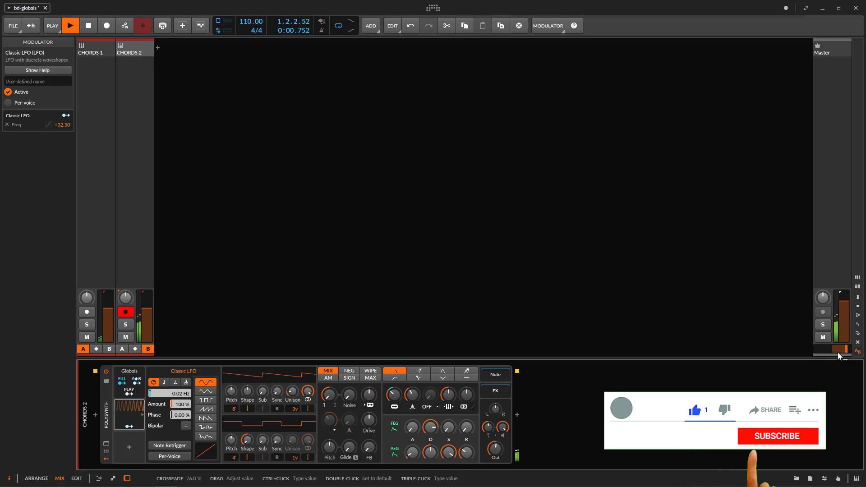
pyautogui.moveTo(842, 349)
pyautogui.mouseDown()
pyautogui.moveTo(850, 349)
pyautogui.moveTo(832, 348)
pyautogui.mouseUp()
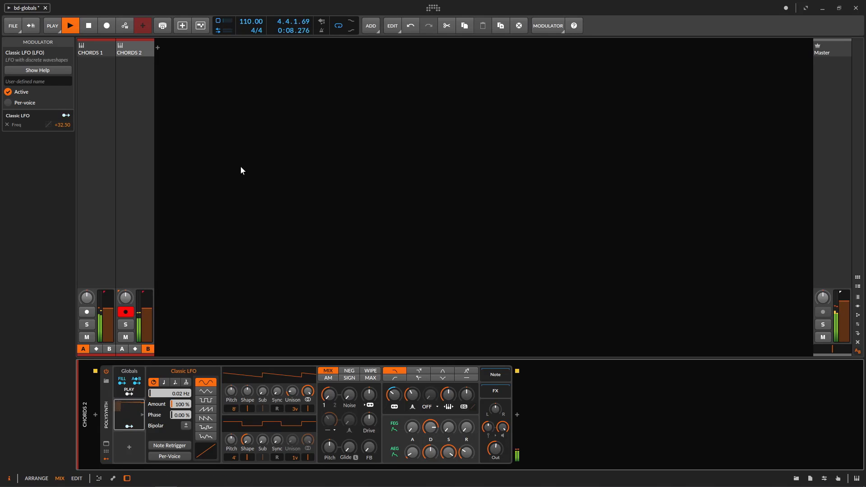
pyautogui.press('space')
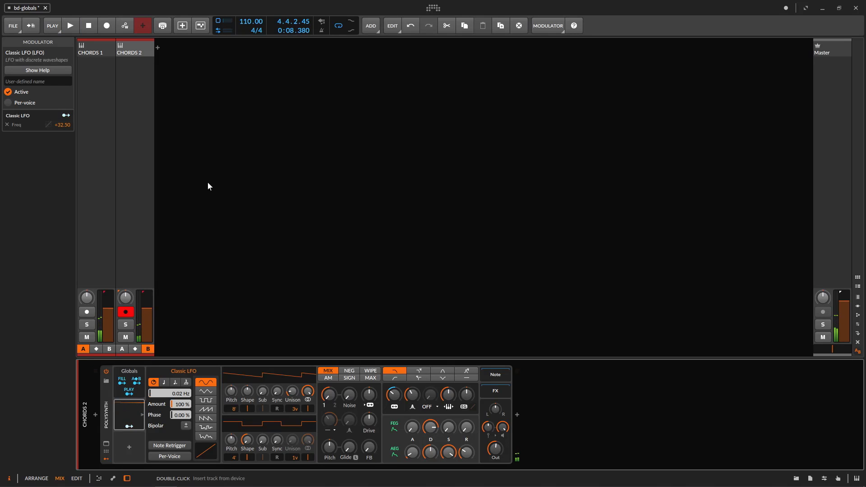